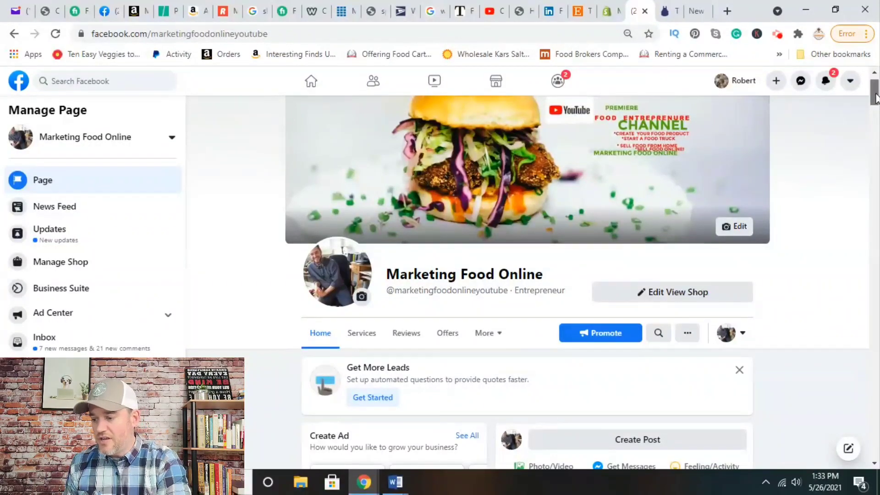
# - Start a new page post with the opening text "Are you tired of spending time in the kitchen"
pyautogui.scroll(-5, 876, 98)
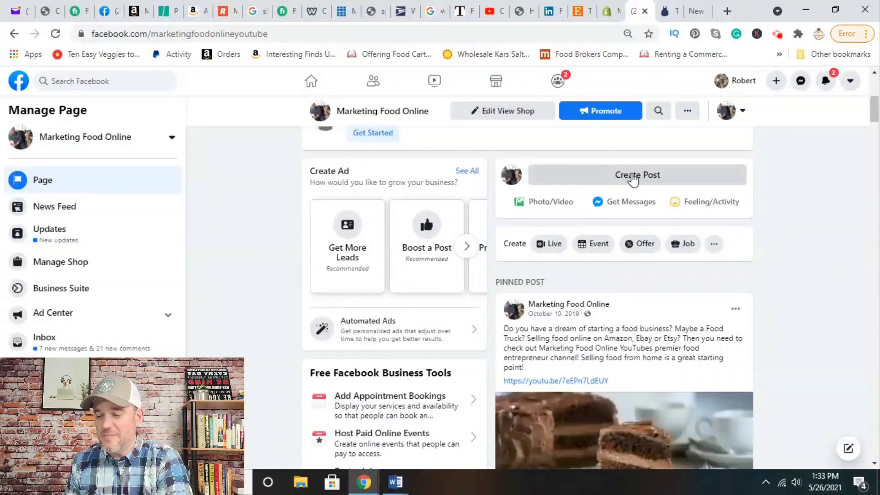
pyautogui.click(643, 182)
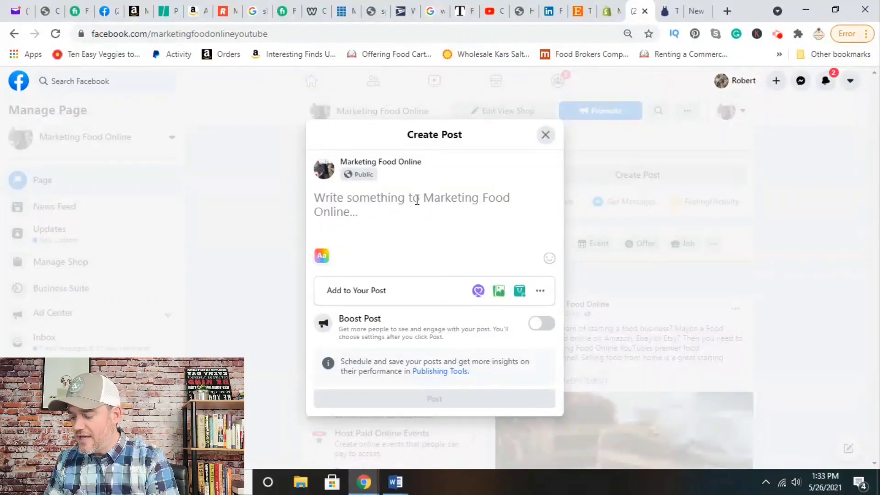
pyautogui.write('Are you ti')
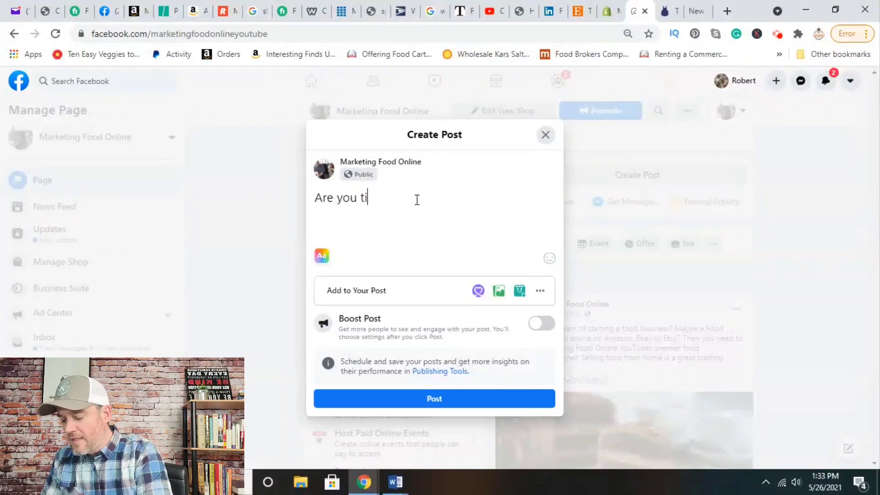
pyautogui.write('red of spe')
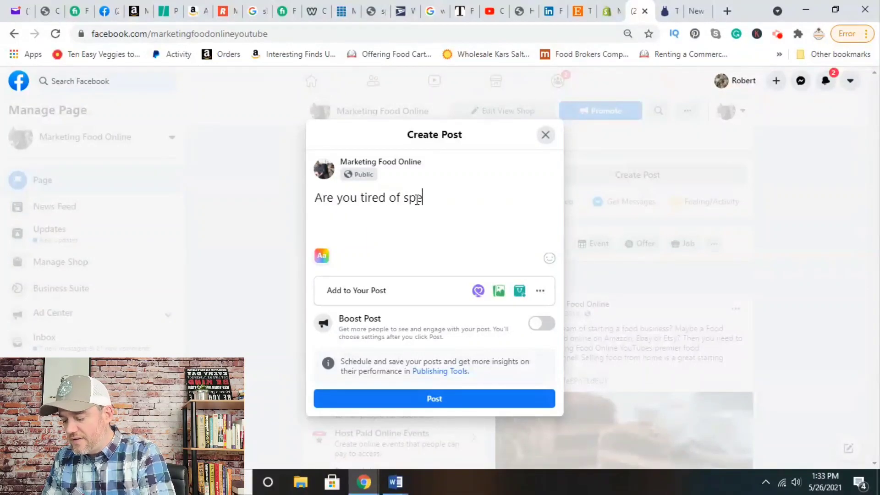
pyautogui.write('ding time in the k')
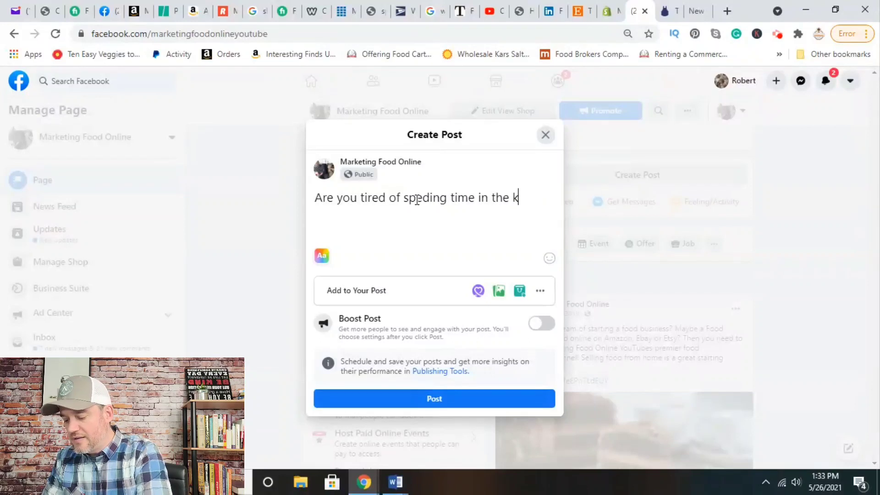
pyautogui.write('itchen')
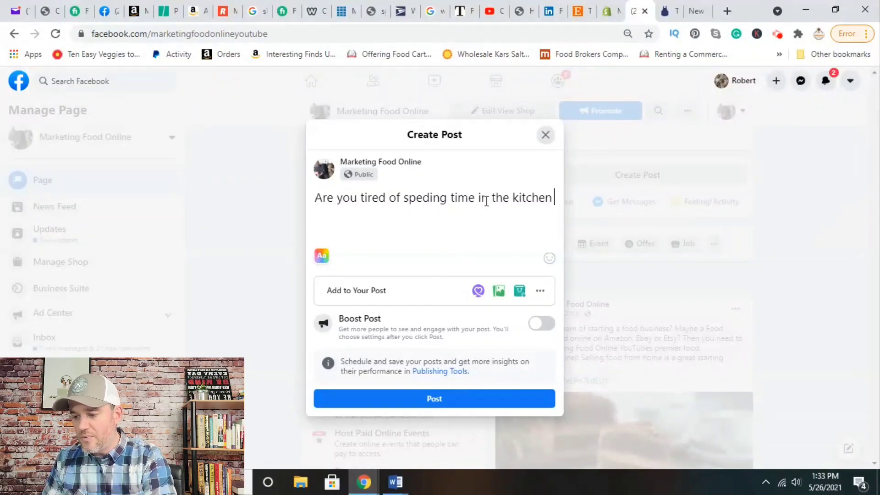
pyautogui.click(423, 198)
pyautogui.write('n')
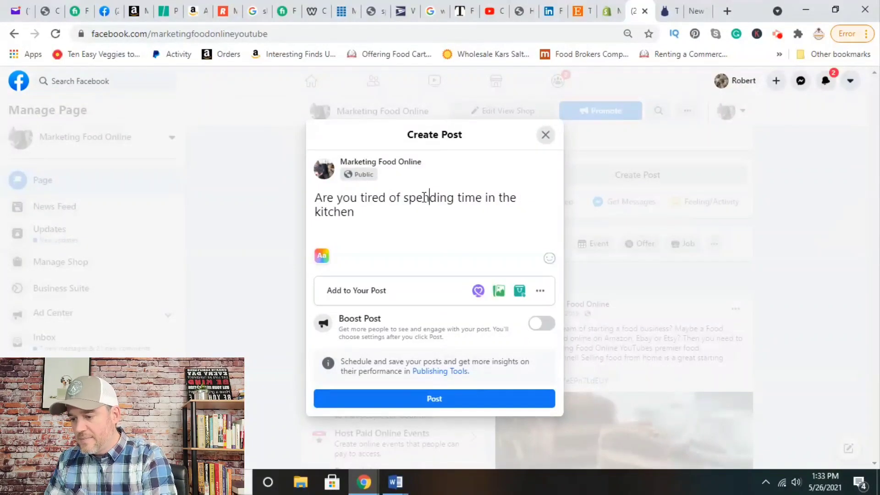
# - Continue the end of the post text with "? Measuring , cutting and preparing your meals? I know I am!"
pyautogui.click(429, 208)
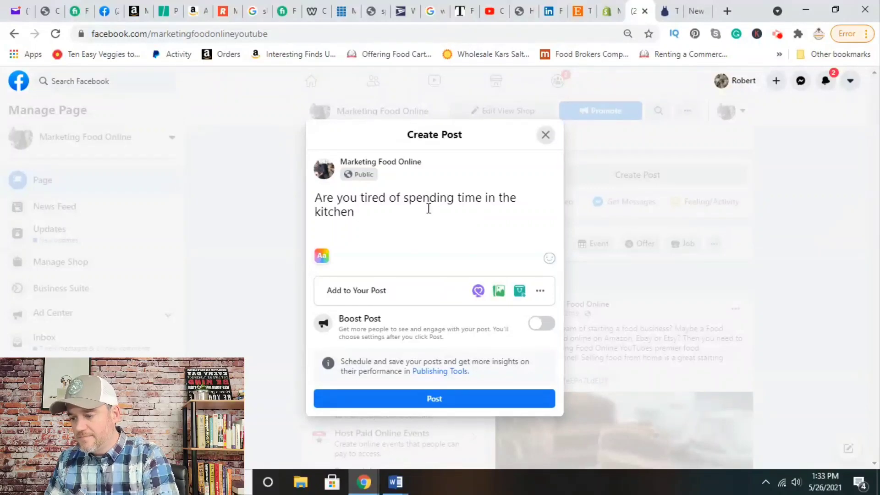
pyautogui.write('? Meas')
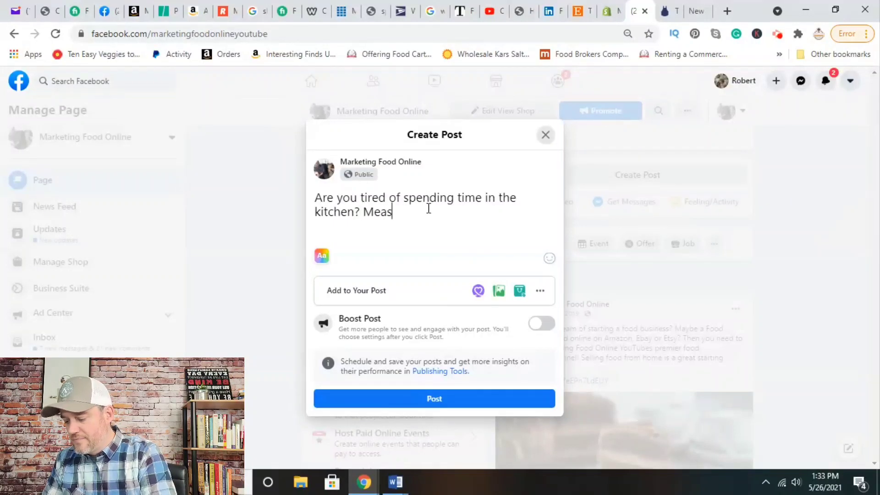
pyautogui.write('uring ,')
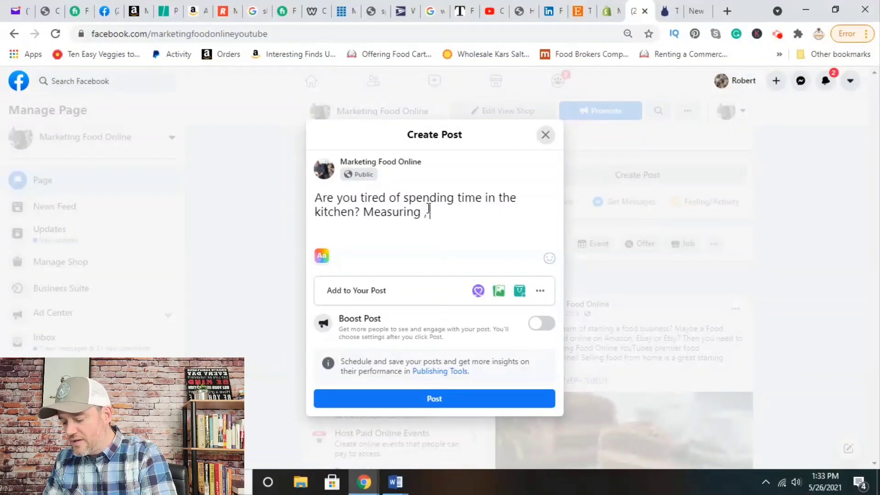
pyautogui.write('cutting and pre')
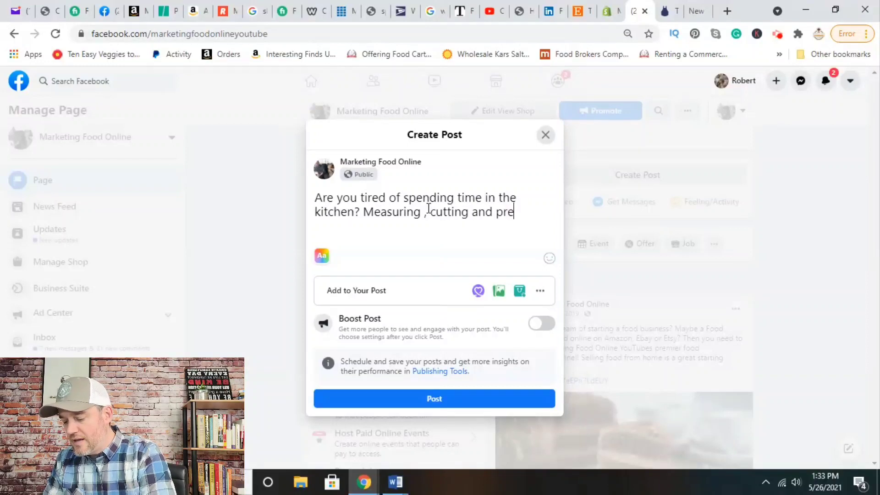
pyautogui.write('paring you')
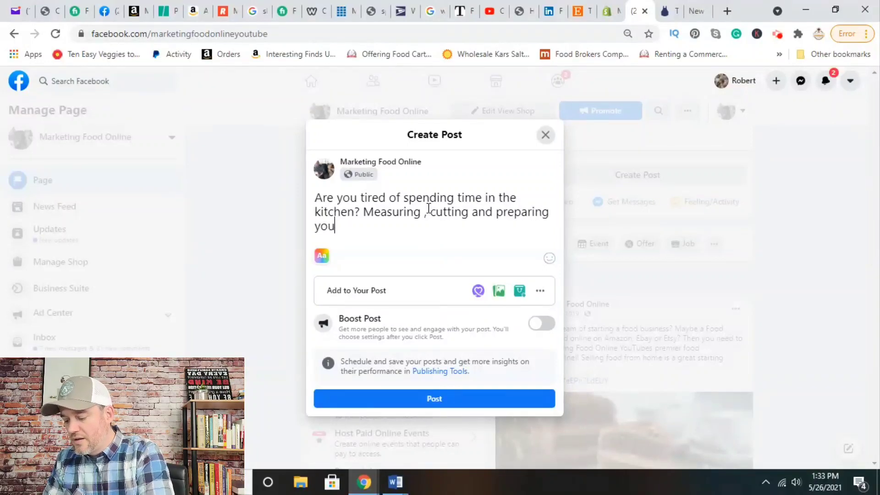
pyautogui.write('r ,eals')
pyautogui.press('BackSpace')
pyautogui.press('BackSpace')
pyautogui.press('BackSpace')
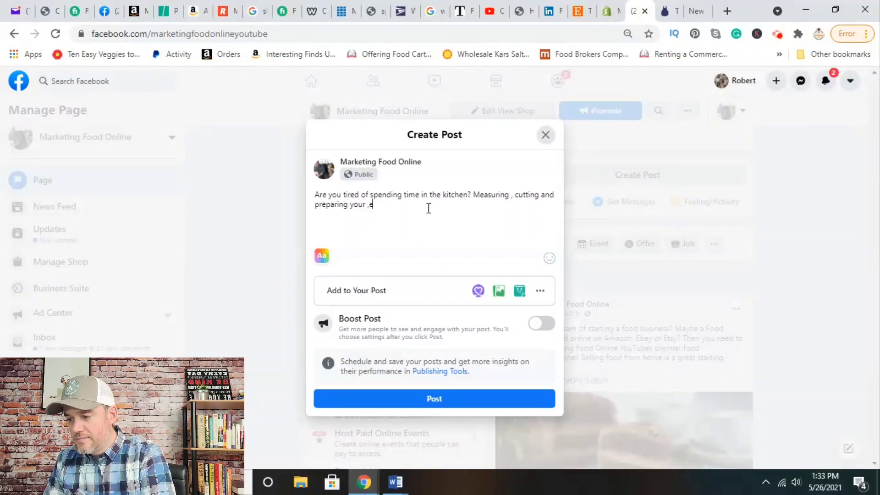
pyautogui.press('BackSpace')
pyautogui.press('BackSpace')
pyautogui.write('meal')
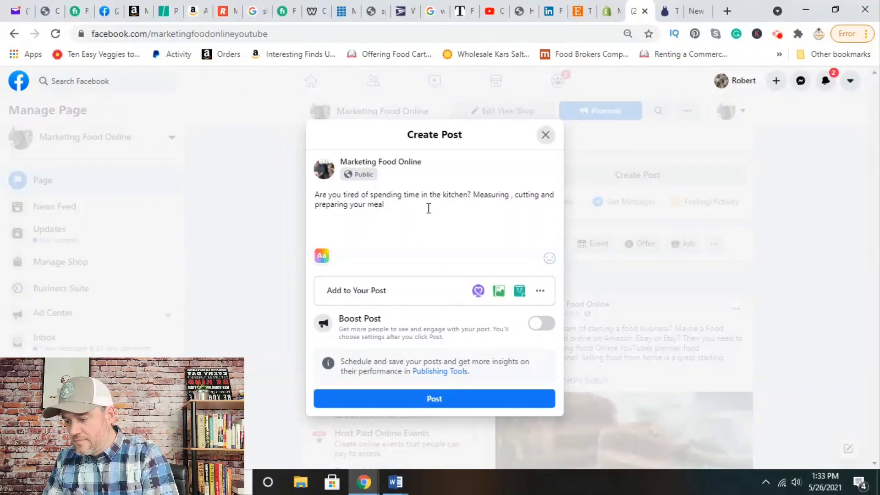
pyautogui.write('s? I kno')
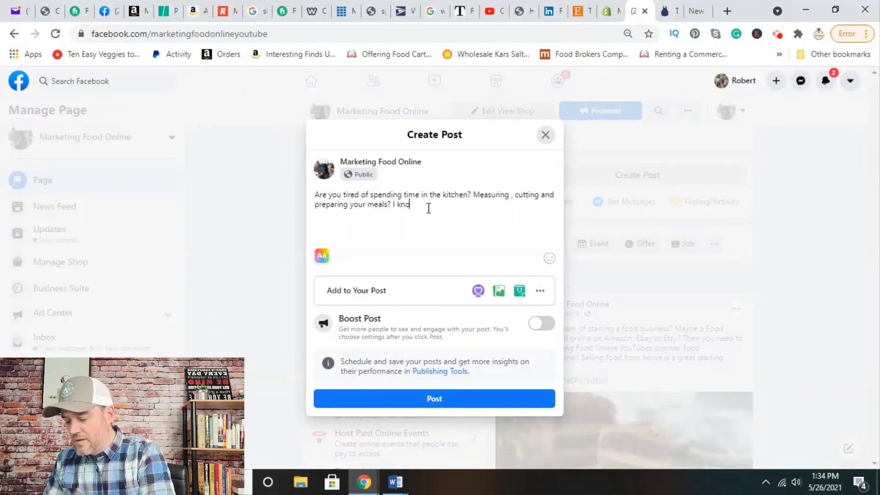
pyautogui.write('w I am! ')
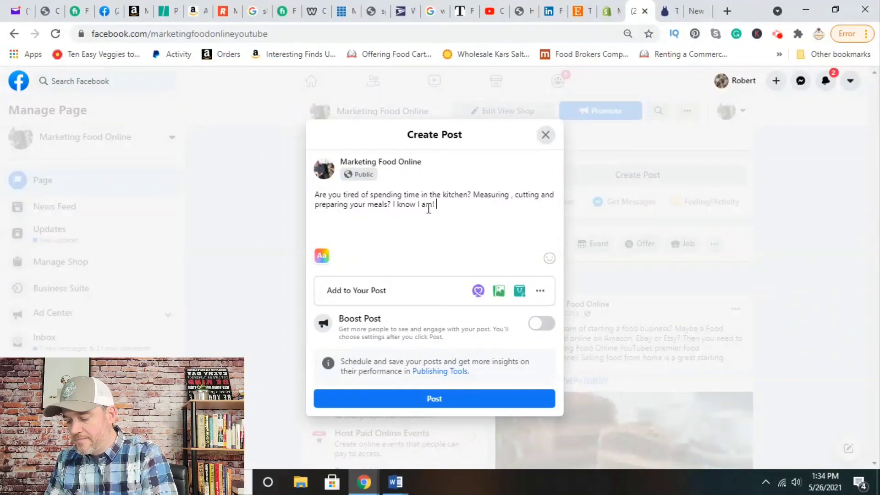
# - Add the sentence "Here is a brand new service for your low Carb Diet!" to the post
pyautogui.write('Here is a bea')
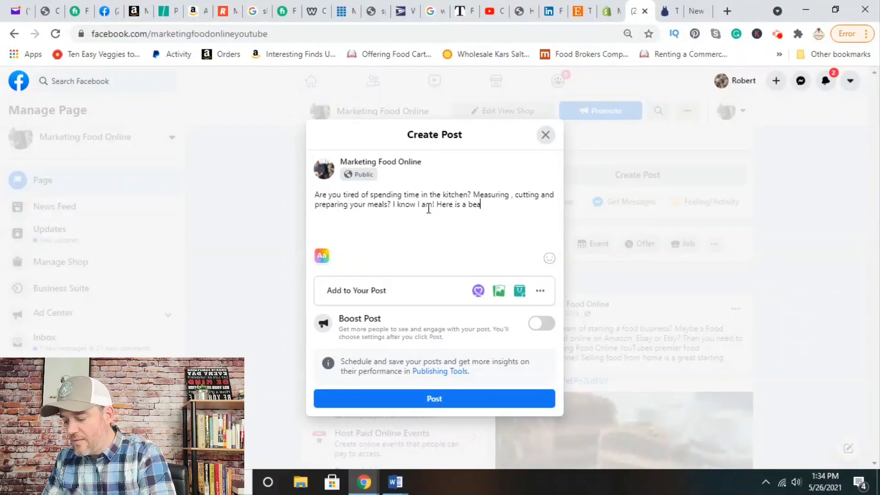
pyautogui.press('BackSpace')
pyautogui.press('BackSpace')
pyautogui.write('rand new s')
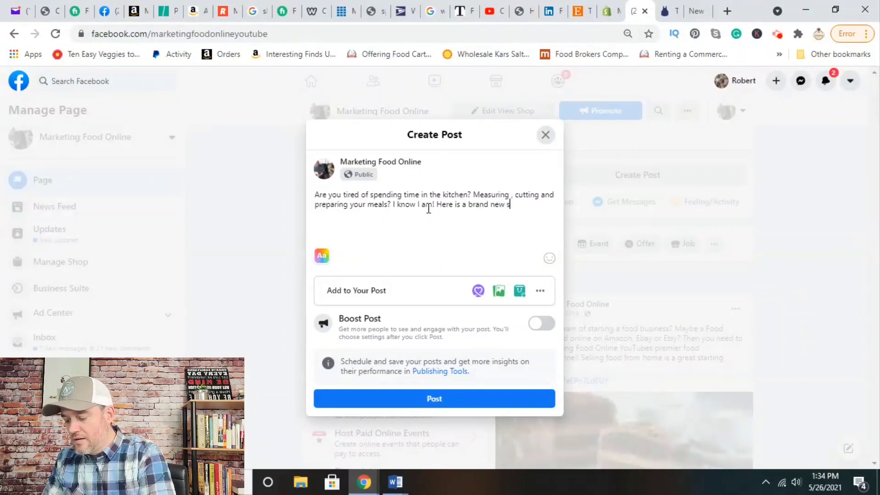
pyautogui.write('ervice for you')
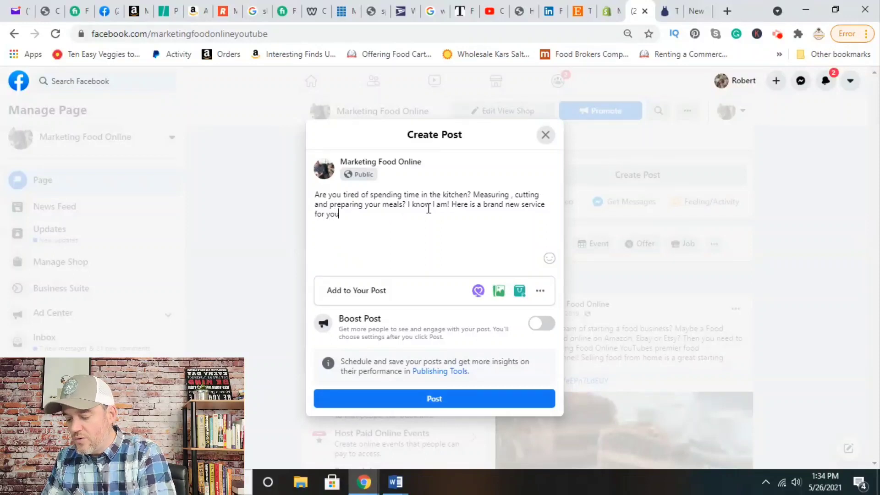
pyautogui.write('r ')
pyautogui.write('low ')
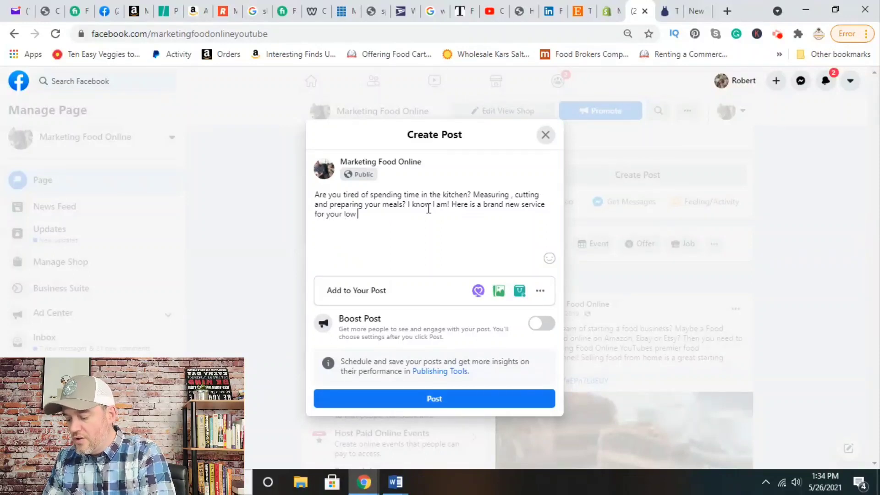
pyautogui.write('Carb Diet!')
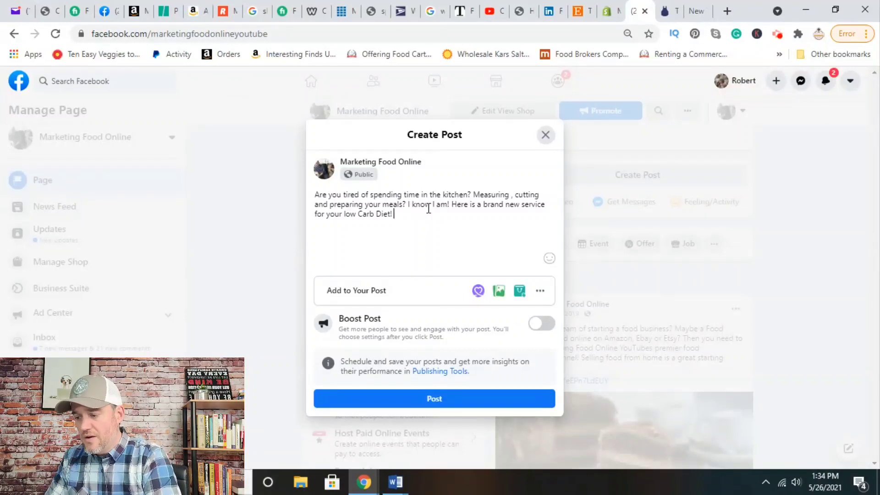
# - Add the menu offer "We offer 12 dinners and 24 lucnhes on our menu" to the post
pyautogui.write('We o')
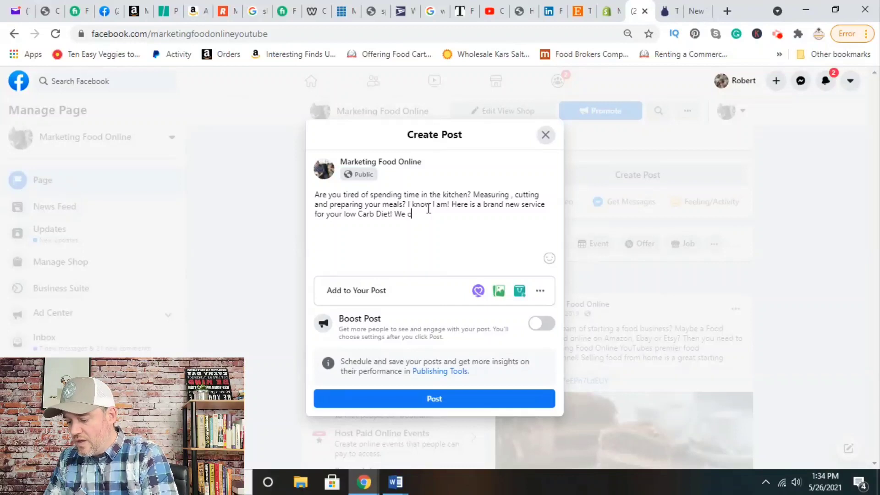
pyautogui.write('ffer 12 ')
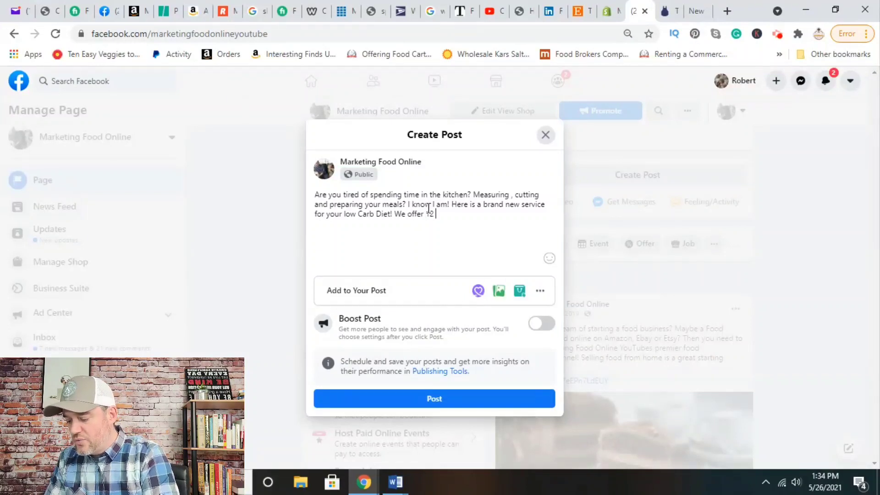
pyautogui.write('dinners and ')
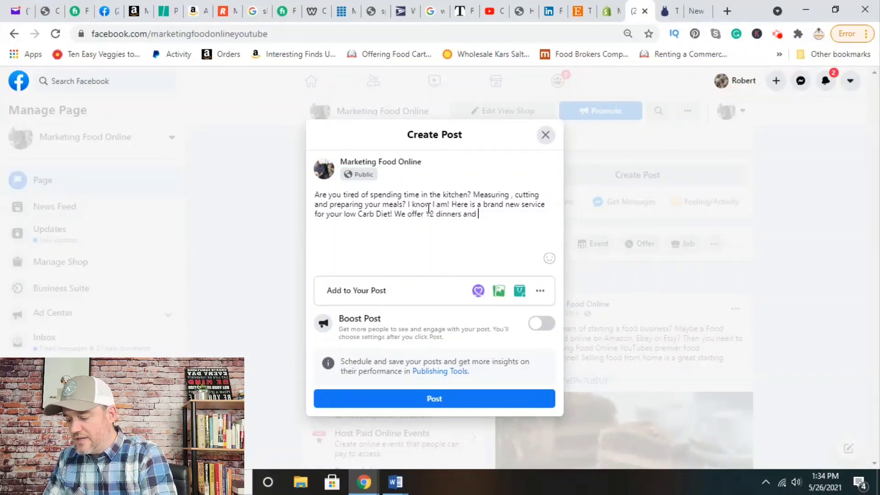
pyautogui.write('24 lucnh')
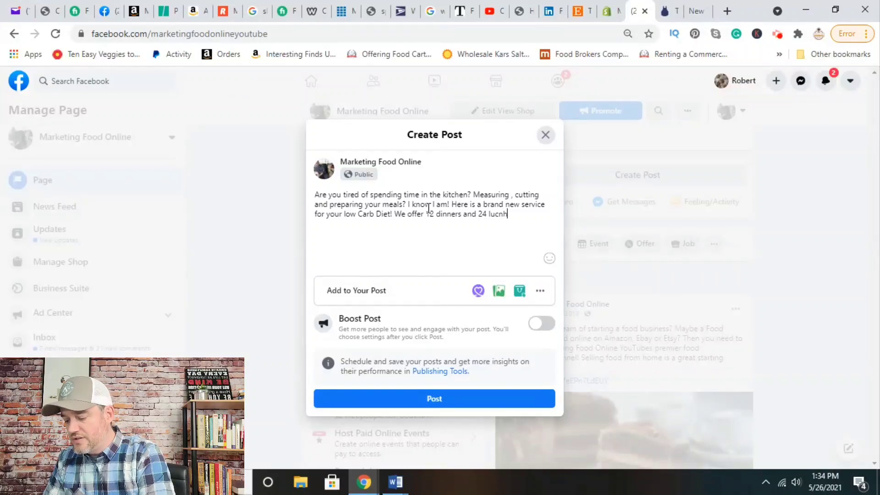
pyautogui.write('es on our me')
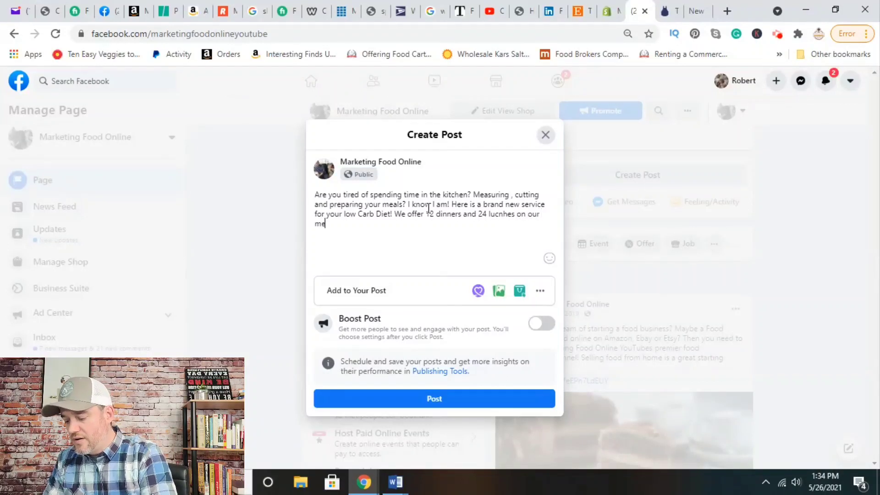
# - Finish the post's paragraph with "want to learn how we can save you time ? Money? and headache?" and begin a new line
pyautogui.write('nu want to lkearn')
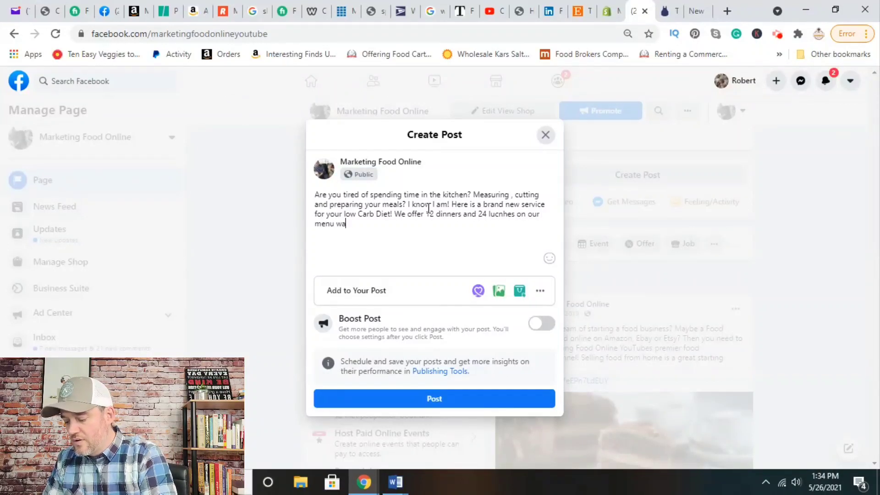
pyautogui.press('BackSpace')
pyautogui.press('BackSpace')
pyautogui.press('BackSpace')
pyautogui.press('BackSpace')
pyautogui.press('BackSpace')
pyautogui.press('BackSpace')
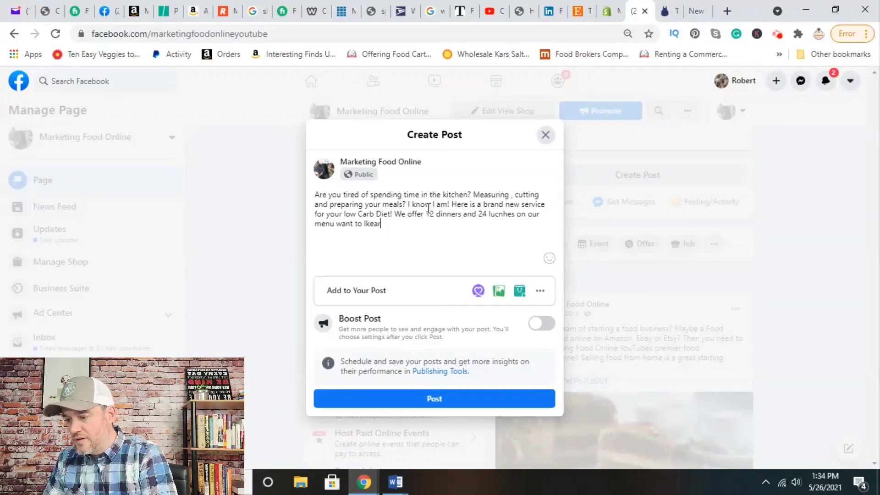
pyautogui.write('ea')
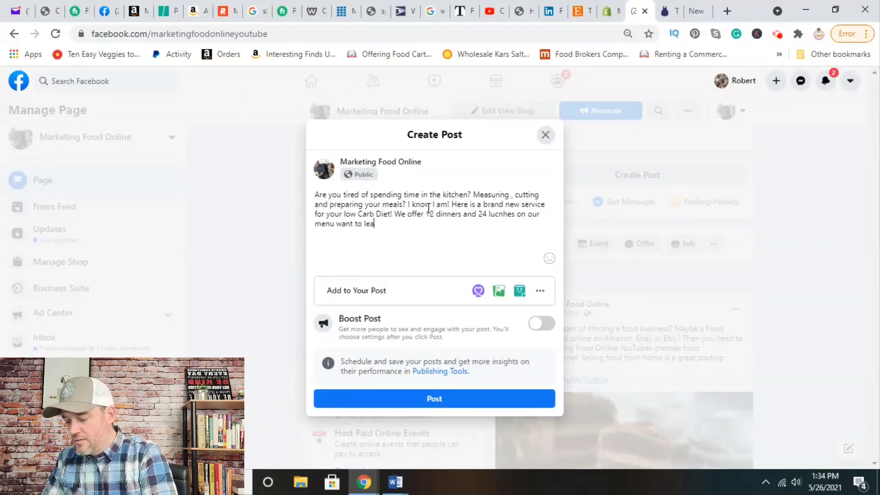
pyautogui.write('rn how w')
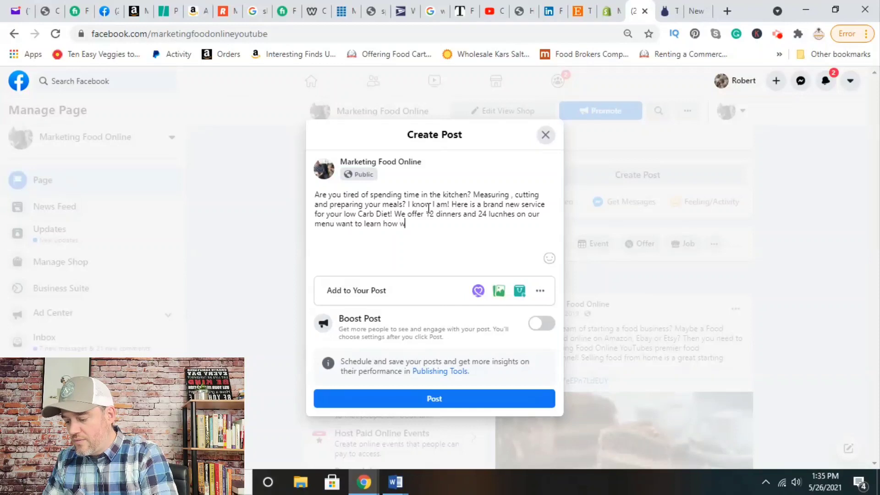
pyautogui.write('e can save you ')
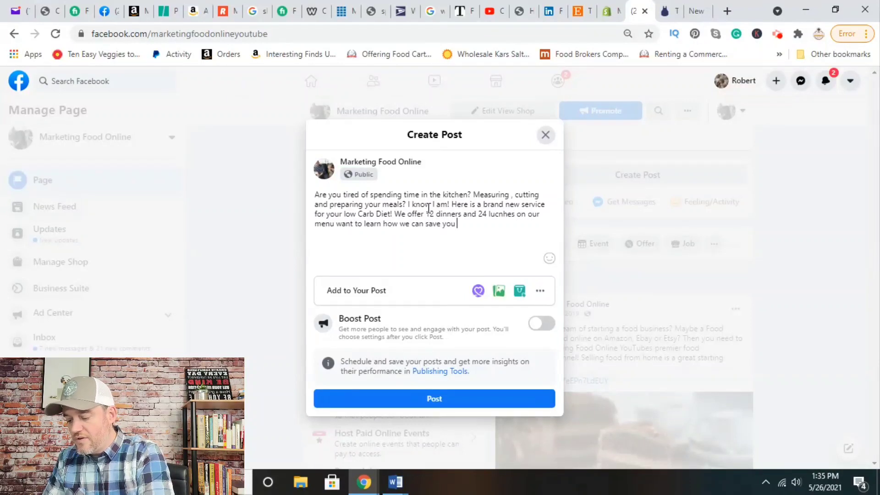
pyautogui.write('time ? Money? and ')
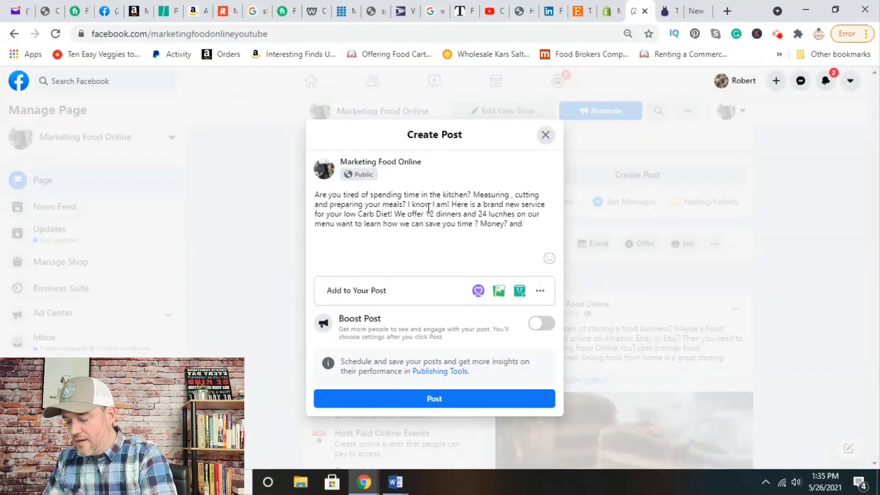
pyautogui.write('head')
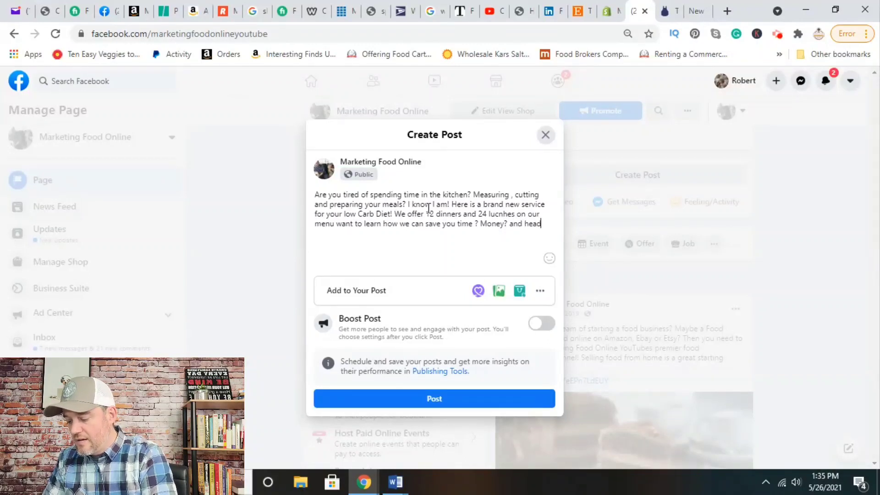
pyautogui.write('ache?')
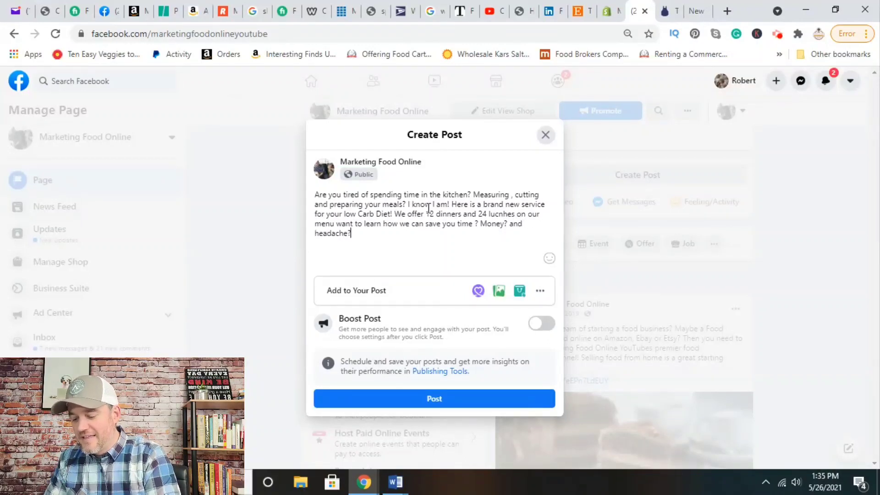
pyautogui.press('Return')
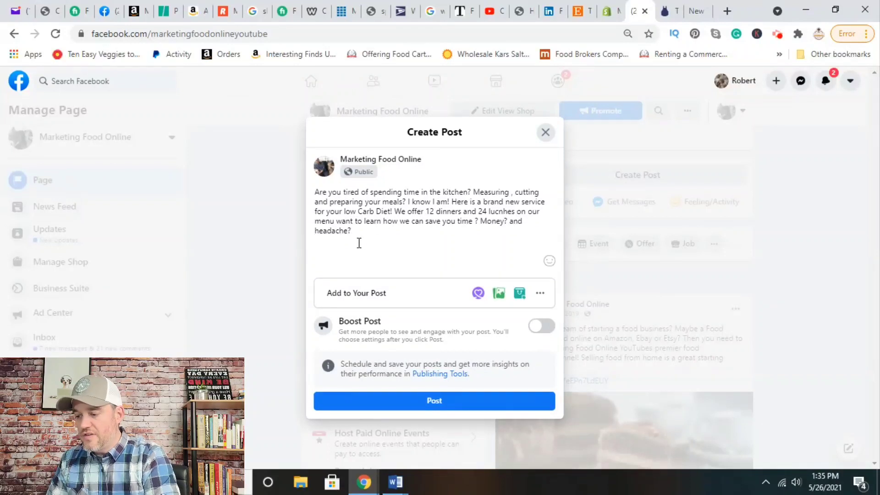
# - Add the hashtags #mealprep, #mealprepideas and #recipes on the line below the post's paragraph
pyautogui.write('#')
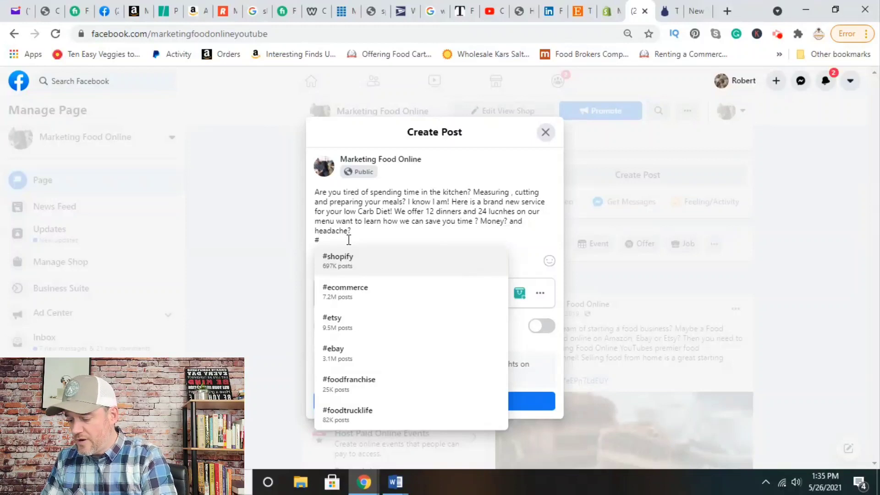
pyautogui.write('meal')
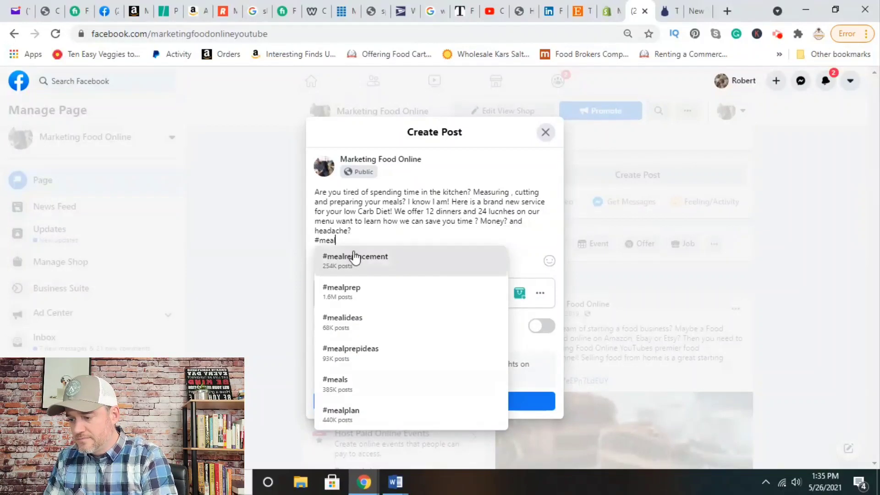
pyautogui.click(356, 293)
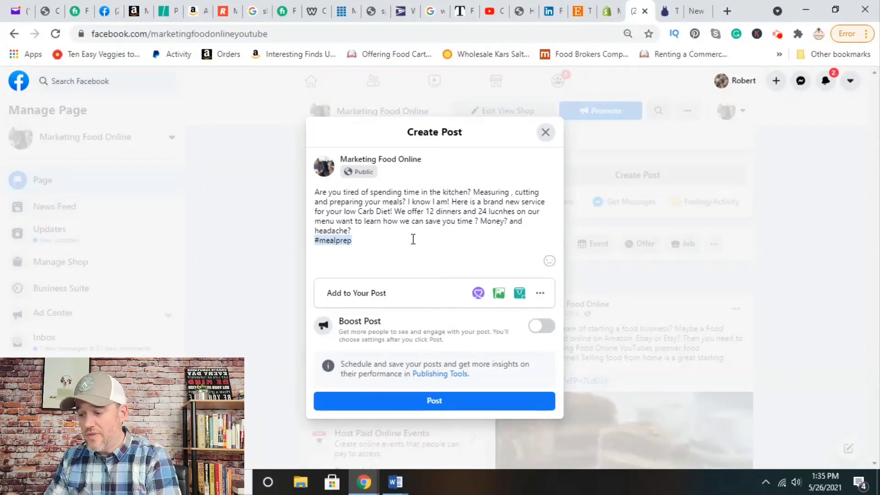
pyautogui.write('#meal')
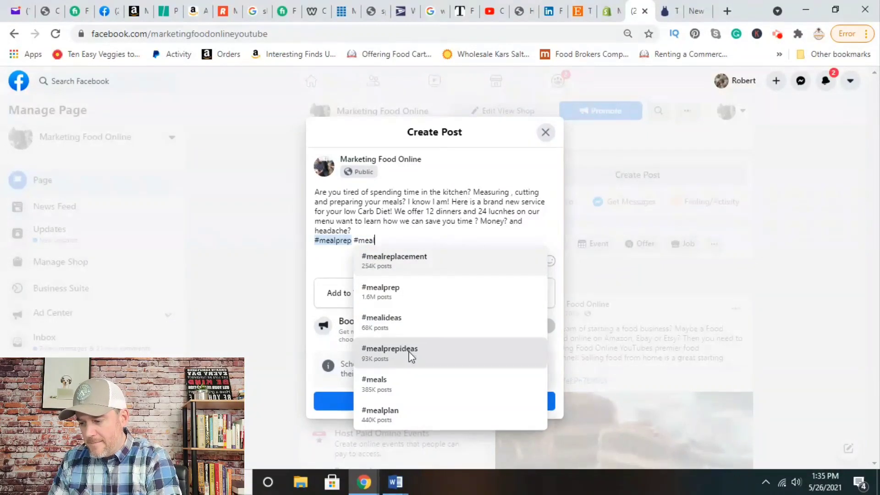
pyautogui.click(421, 357)
pyautogui.write('#recipes')
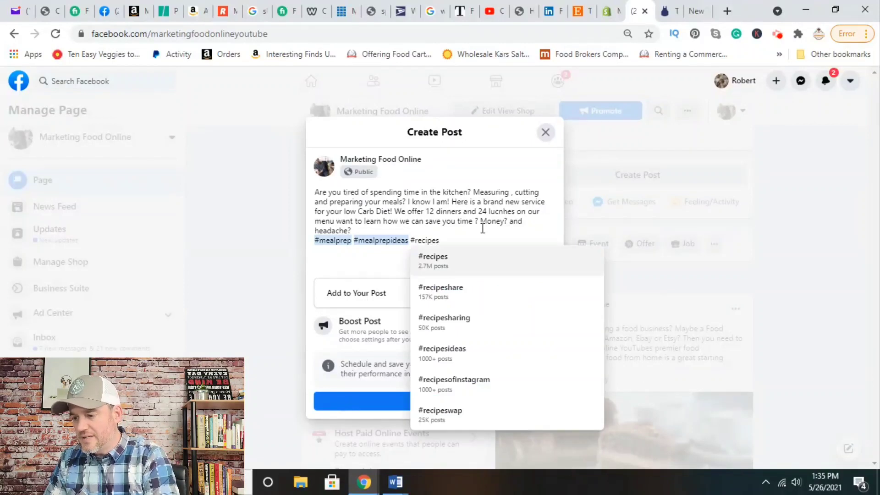
pyautogui.press('Return')
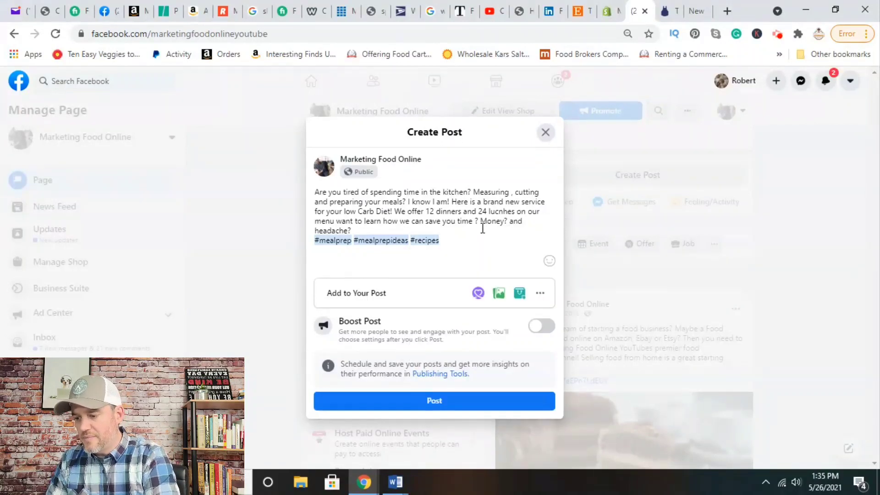
pyautogui.press('Return')
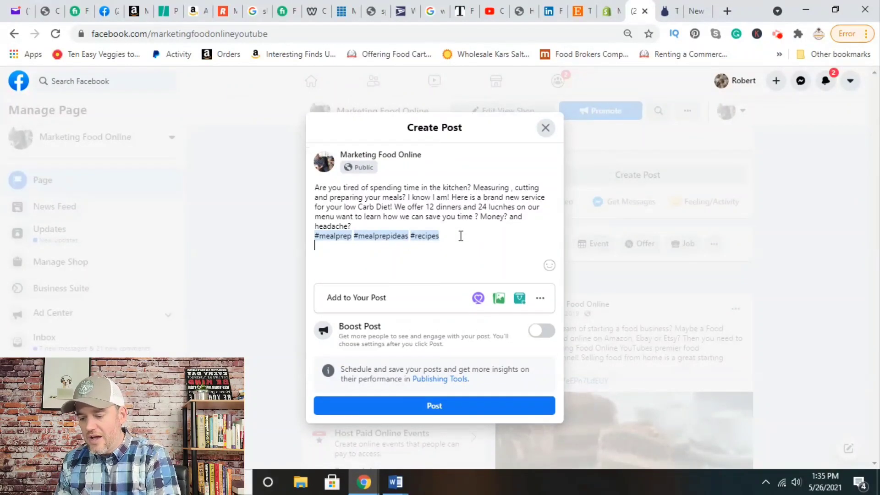
pyautogui.rightClick(410, 256)
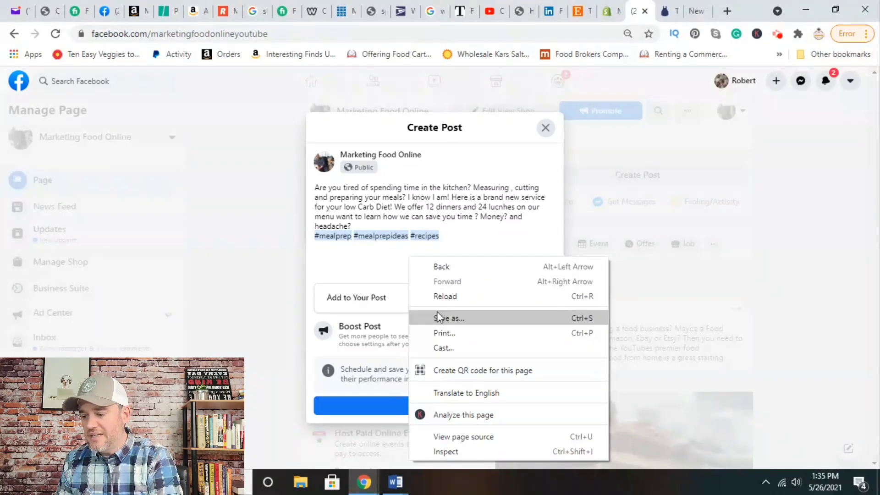
pyautogui.click(363, 242)
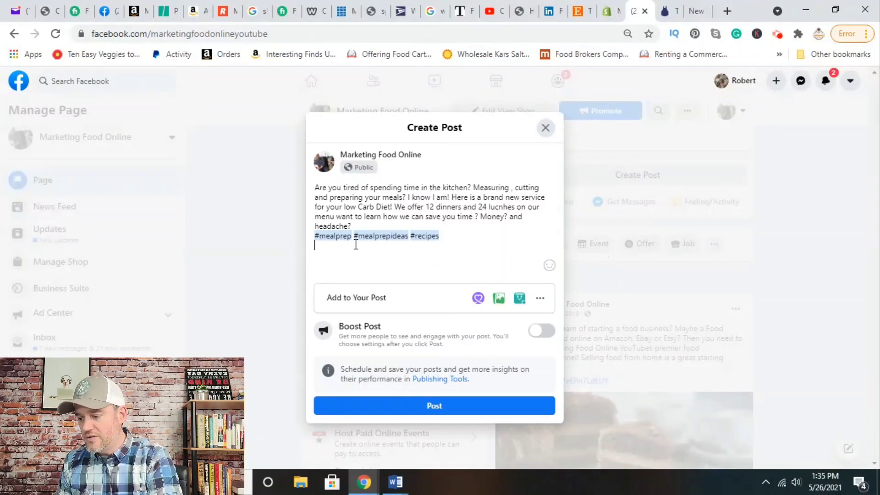
pyautogui.rightClick(356, 243)
pyautogui.click(387, 346)
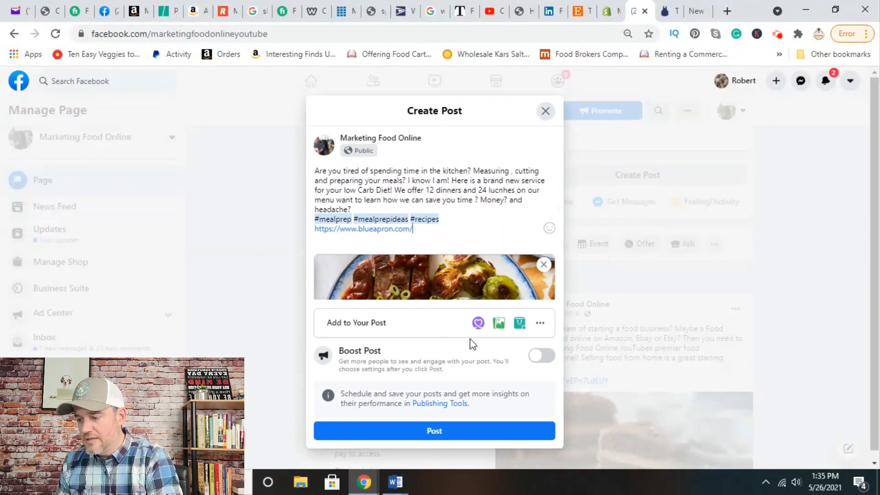
# - Publish the post without sharing it to any groups and start boosting it from the page's timeline
pyautogui.click(473, 438)
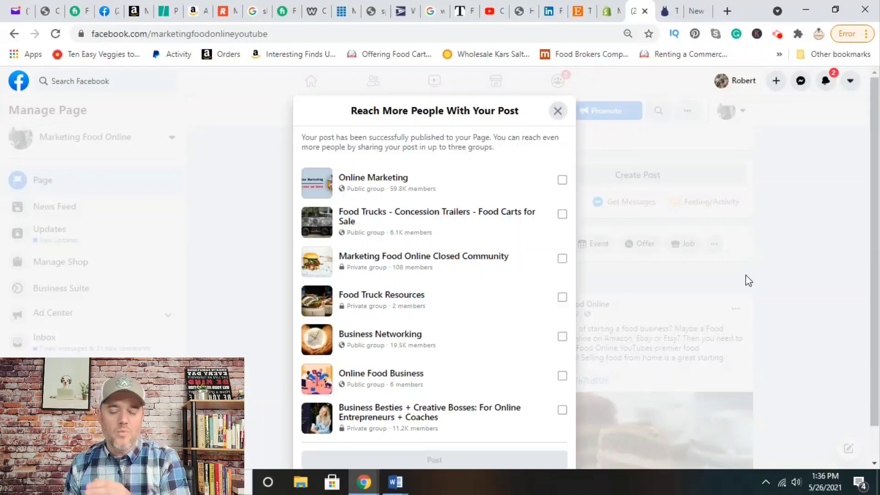
pyautogui.click(558, 111)
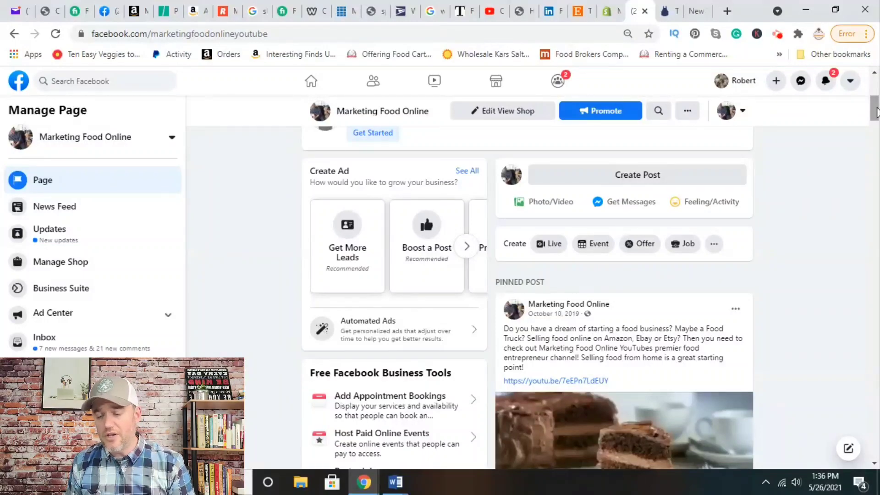
pyautogui.moveTo(876, 112); pyautogui.dragTo(876, 156)
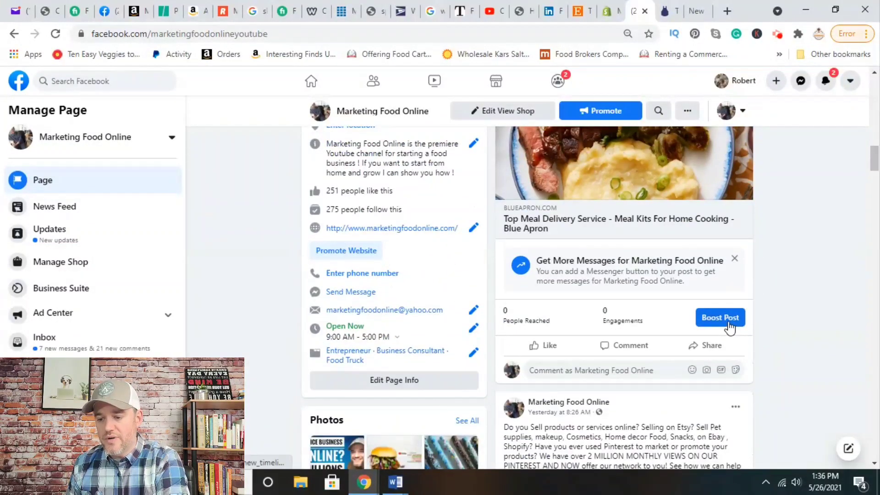
pyautogui.click(729, 326)
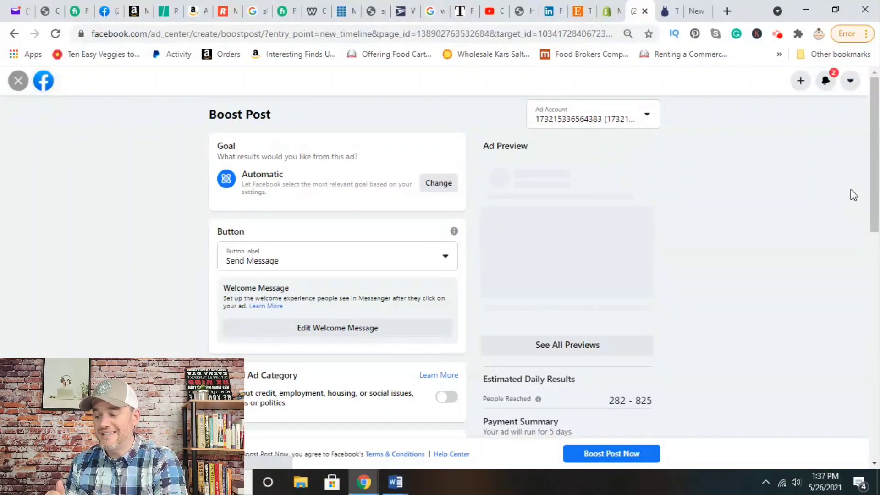
# - Edit the boost's targeted audience so its location is the state of Florida, United States, instead of the whole country
pyautogui.scroll(-3, 875, 197)
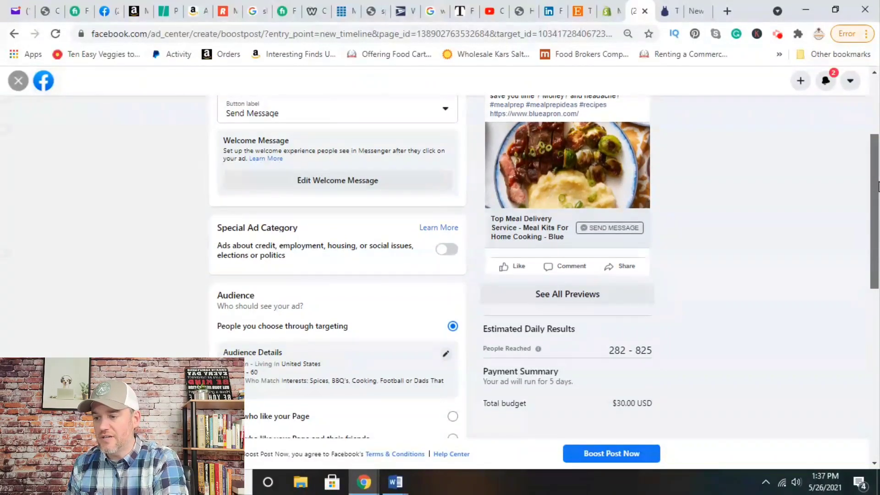
pyautogui.scroll(-2, 878, 186)
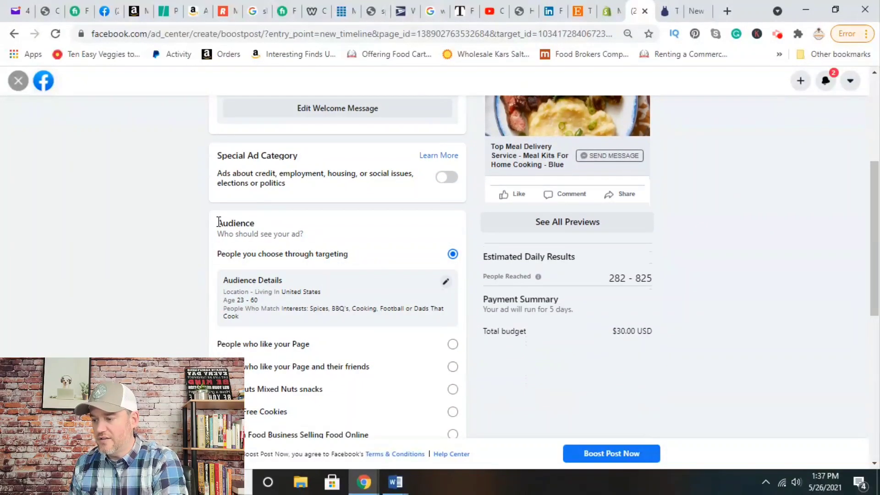
pyautogui.moveTo(218, 222); pyautogui.dragTo(236, 218)
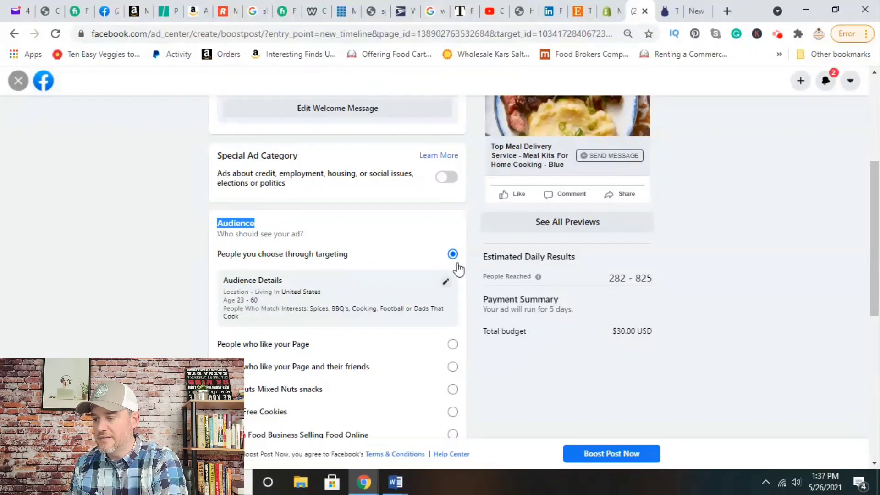
pyautogui.click(447, 283)
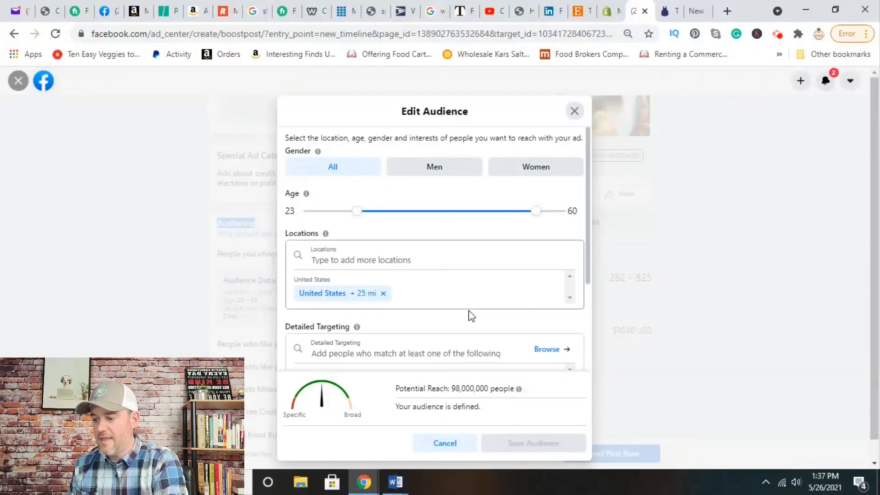
pyautogui.click(460, 259)
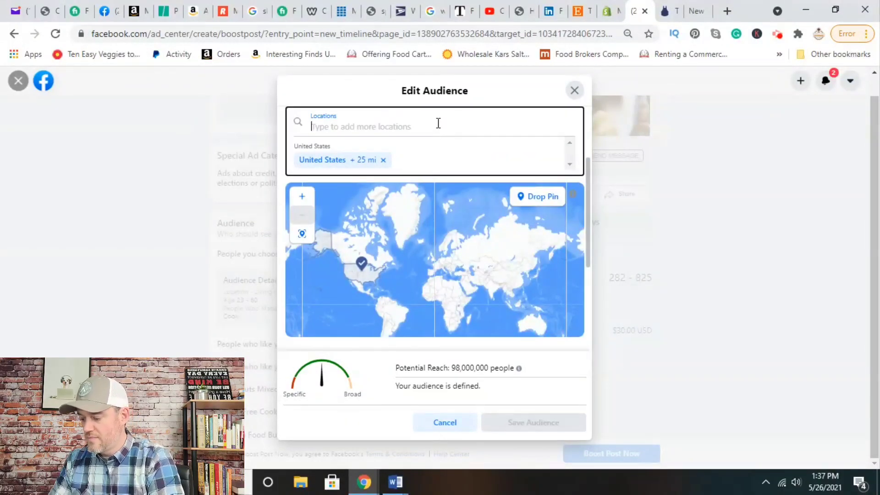
pyautogui.write('Florida')
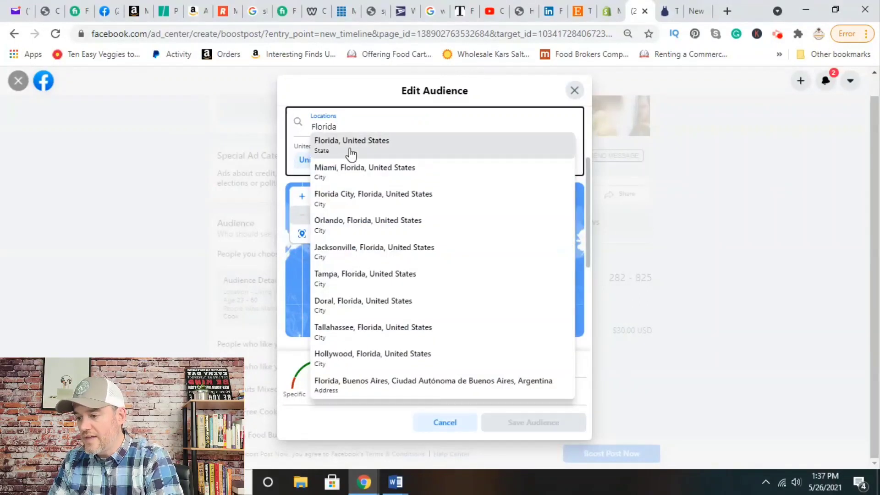
pyautogui.click(351, 147)
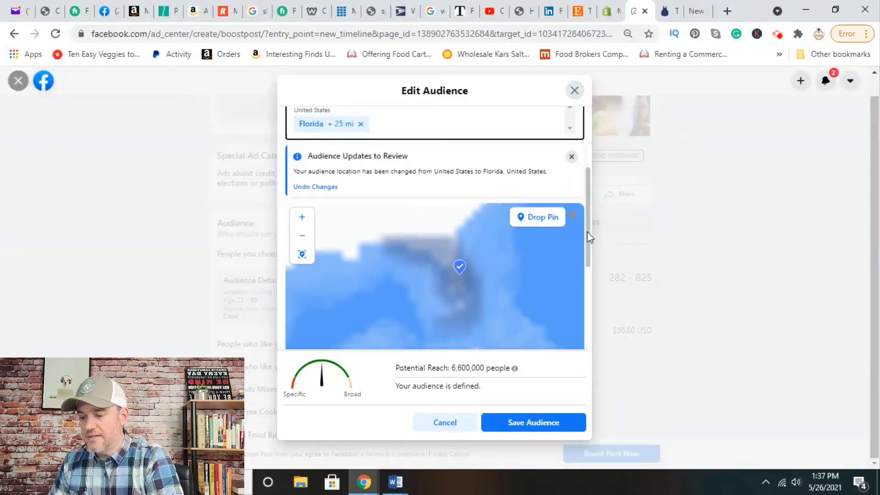
# - Add the state of California, United States, to the audience locations
pyautogui.scroll(3, 590, 221)
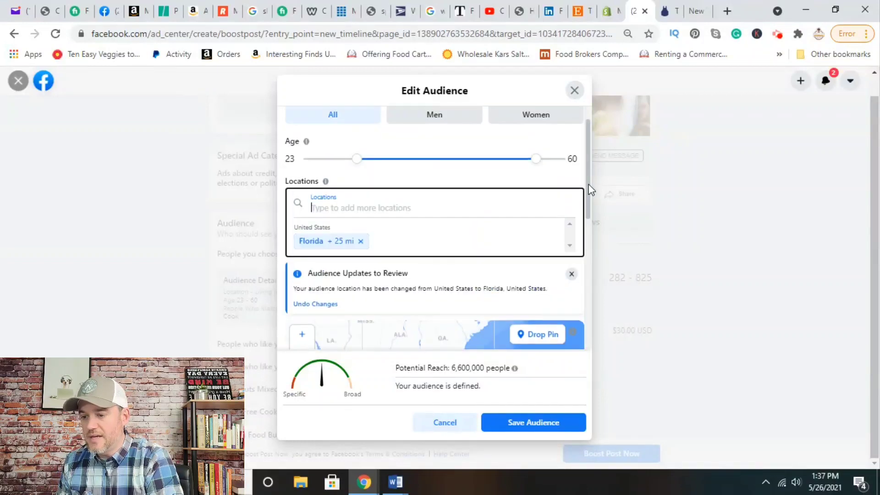
pyautogui.click(389, 208)
pyautogui.write('ca')
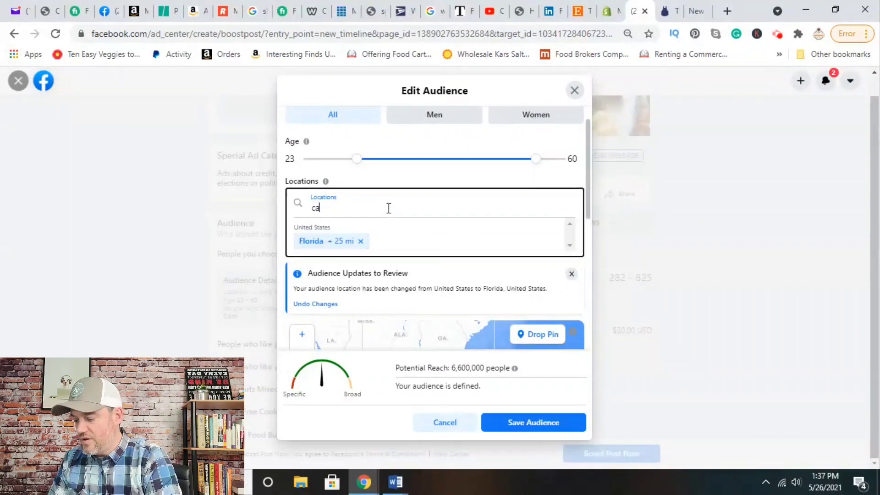
pyautogui.write('lifornia')
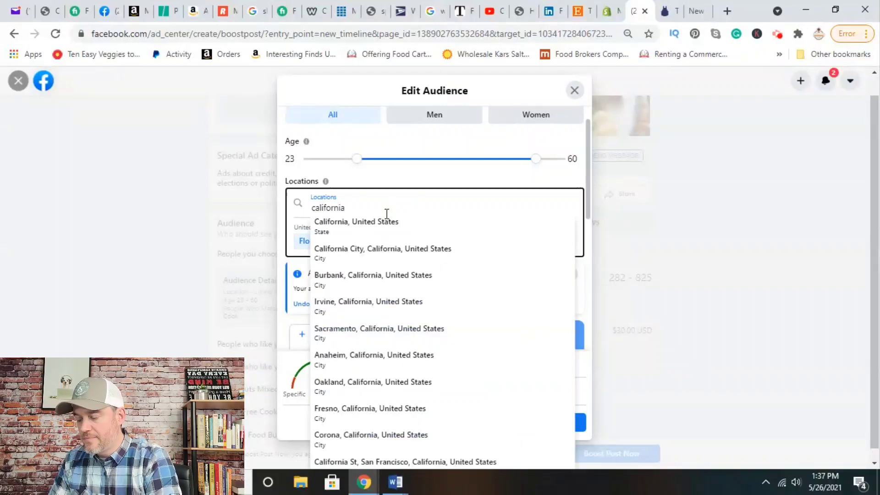
pyautogui.click(385, 224)
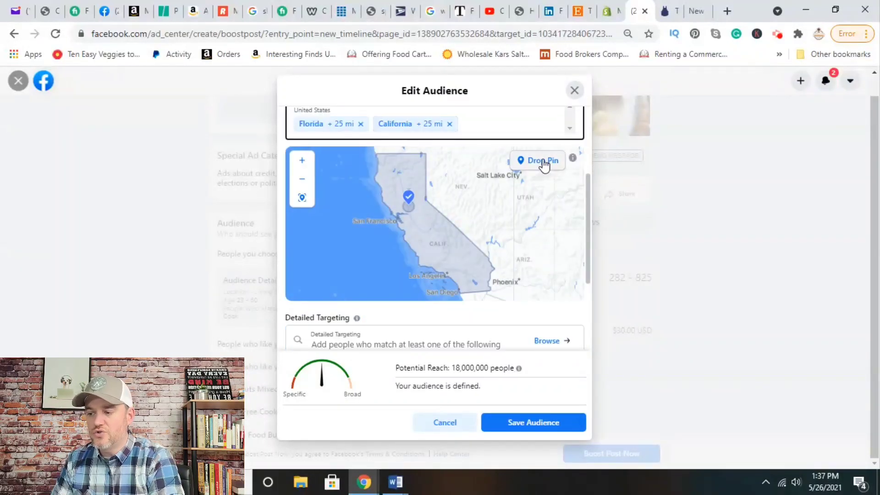
# - Add the city of New York, New York, United States, to the audience locations and check the potential reach
pyautogui.click(486, 126)
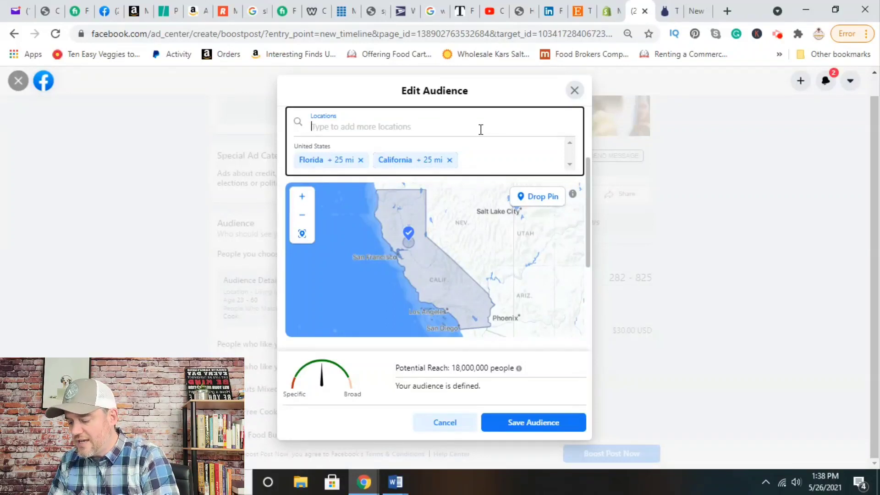
pyautogui.write('new york')
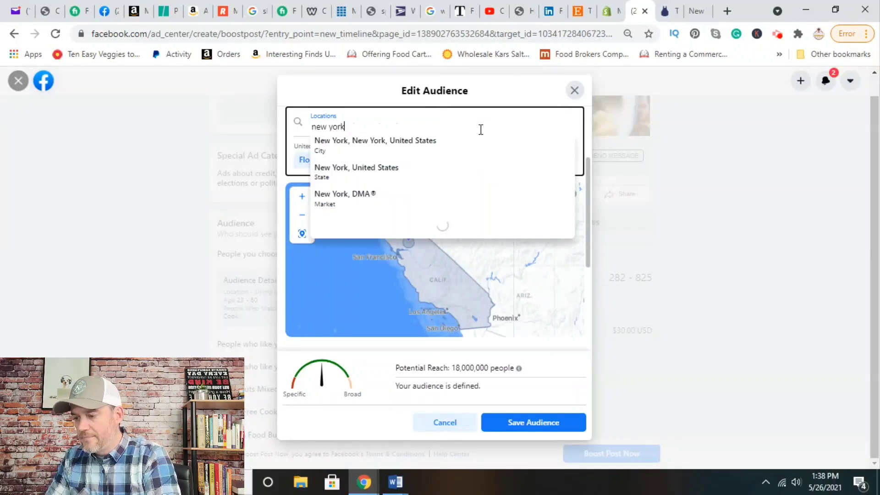
pyautogui.click(448, 145)
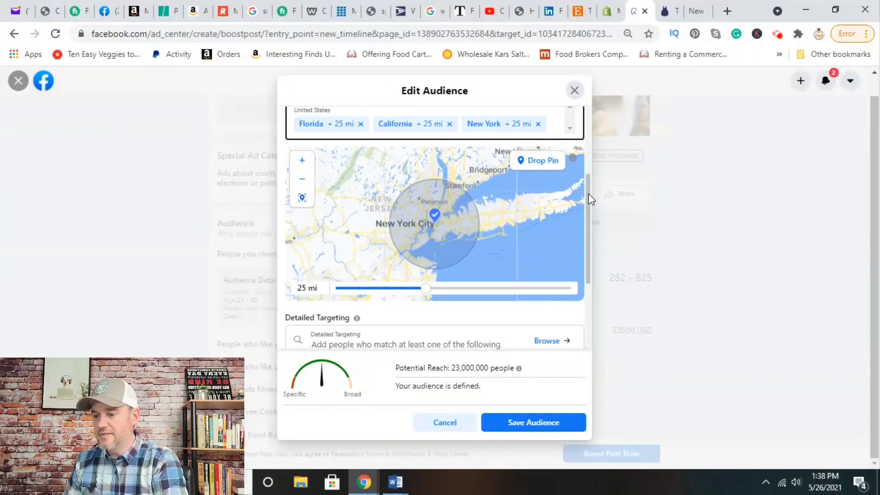
pyautogui.moveTo(589, 193); pyautogui.dragTo(591, 137)
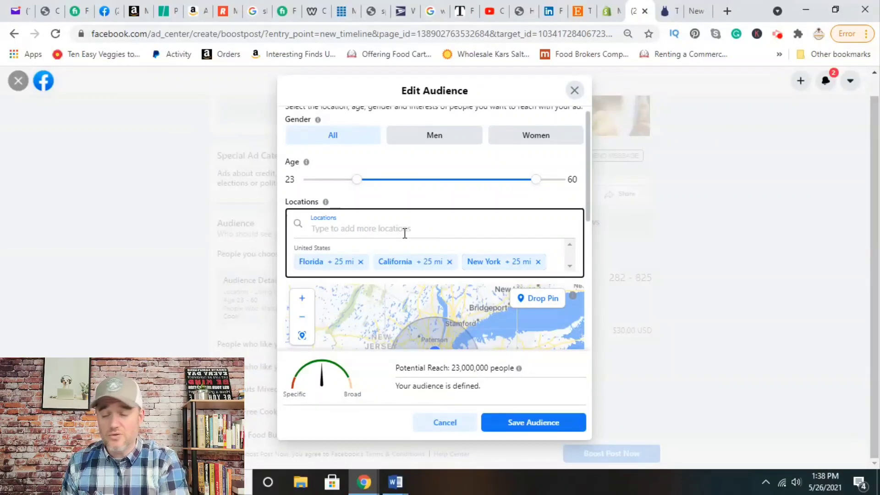
pyautogui.moveTo(453, 368); pyautogui.dragTo(495, 368)
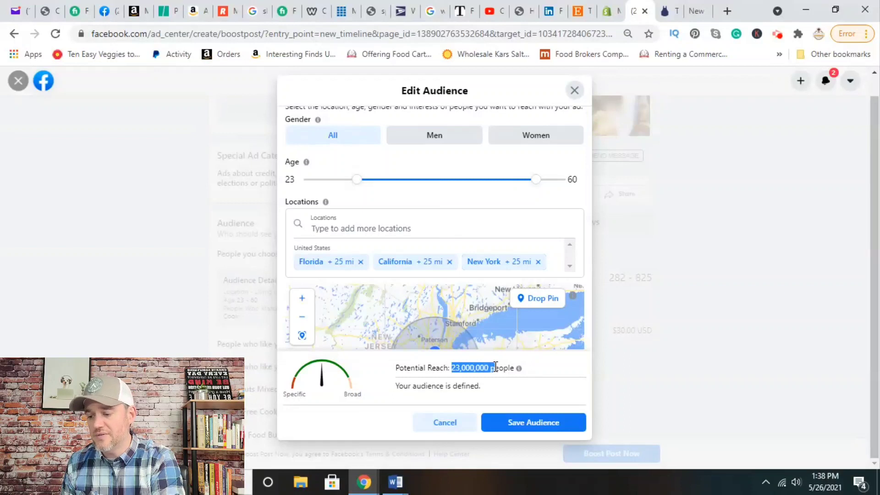
# - Set the audience's age range to 28 to 50
pyautogui.click(413, 228)
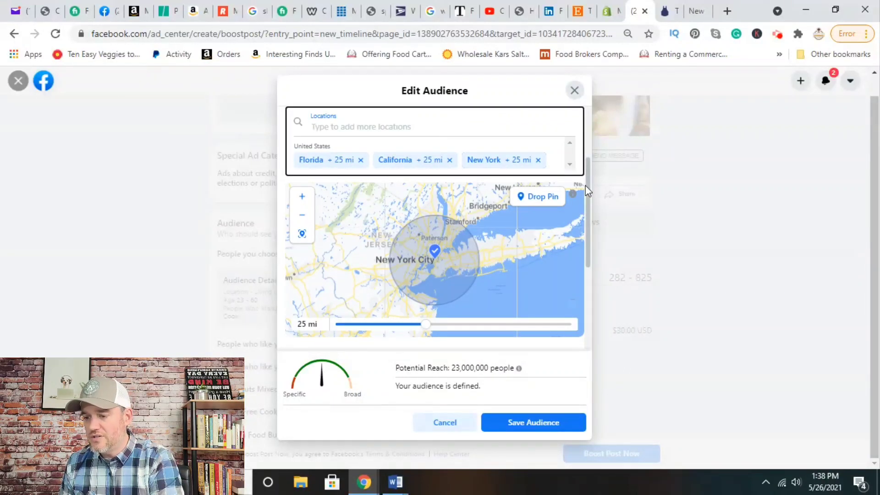
pyautogui.moveTo(586, 185); pyautogui.dragTo(588, 138)
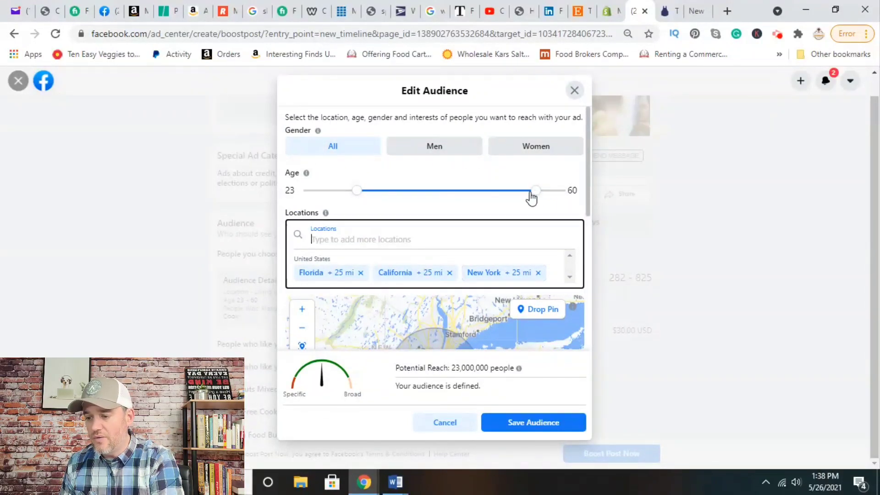
pyautogui.moveTo(537, 192); pyautogui.dragTo(491, 199)
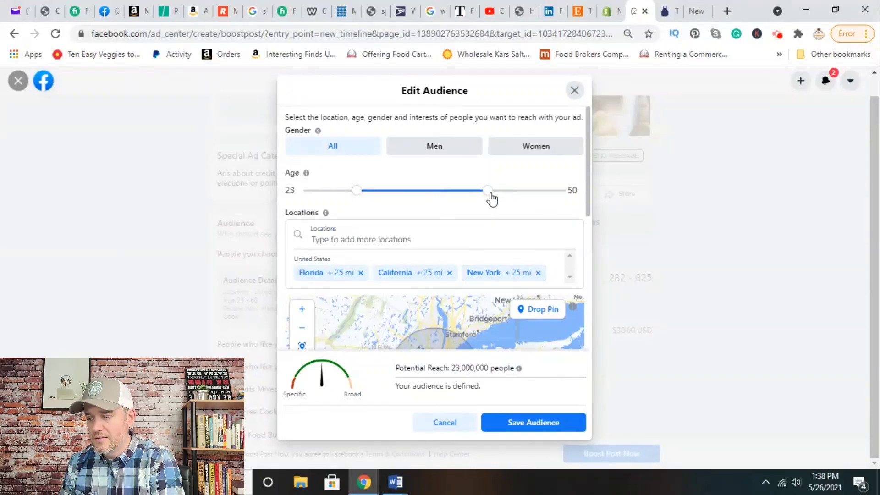
pyautogui.moveTo(360, 199); pyautogui.dragTo(379, 193)
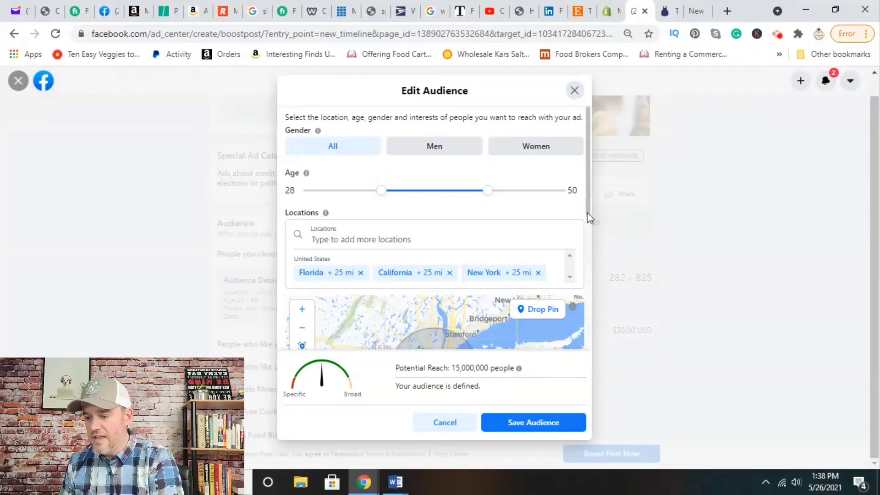
pyautogui.moveTo(587, 213)
pyautogui.mouseDown()
pyautogui.moveTo(588, 271)
pyautogui.moveTo(590, 202)
pyautogui.mouseUp()
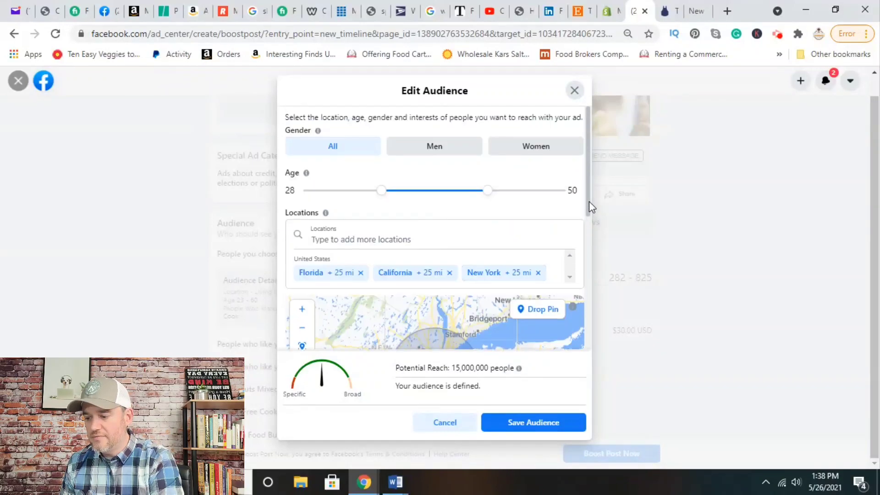
# - Check the targeted locations on the audience map and save the edited audience
pyautogui.click(466, 242)
pyautogui.scroll(-2, 467, 242)
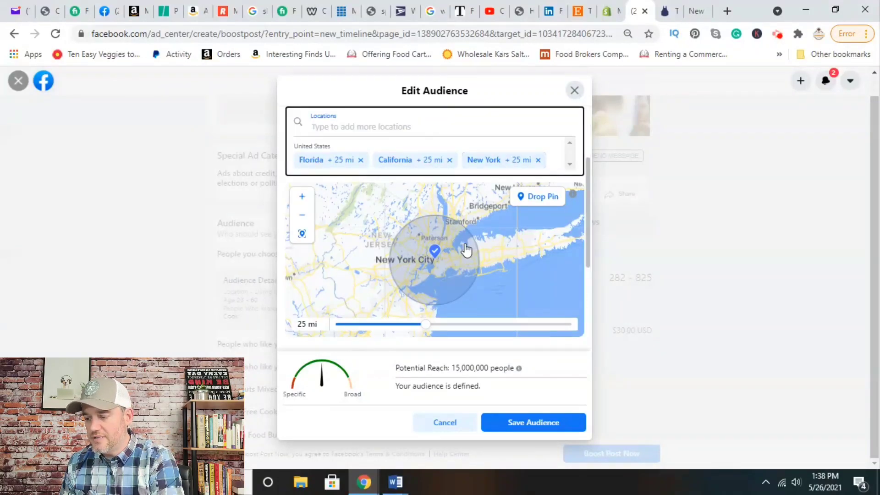
pyautogui.click(554, 424)
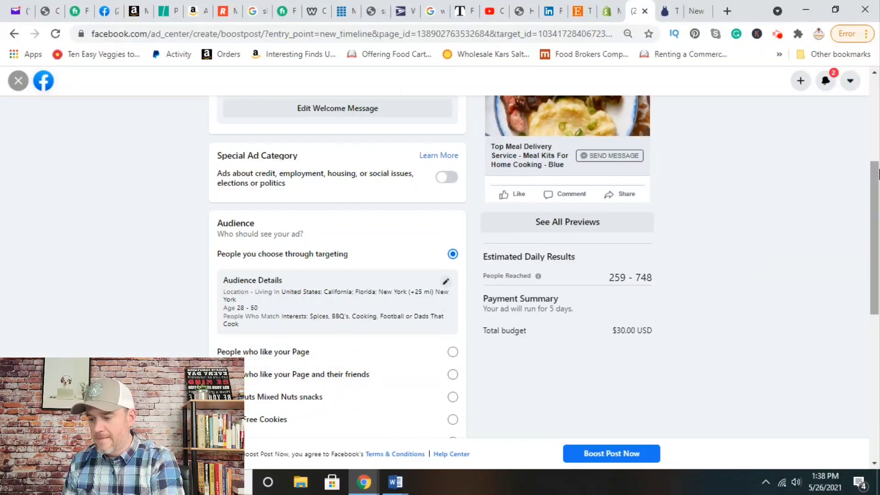
# - Reopen the targeted audience and replace all of its existing interests with Low-carbohydrate diet
pyautogui.scroll(-2, 879, 213)
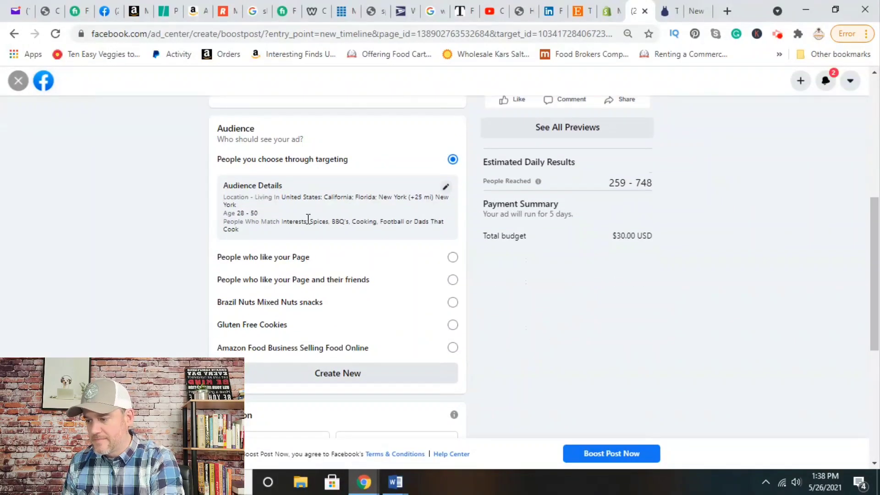
pyautogui.click(446, 187)
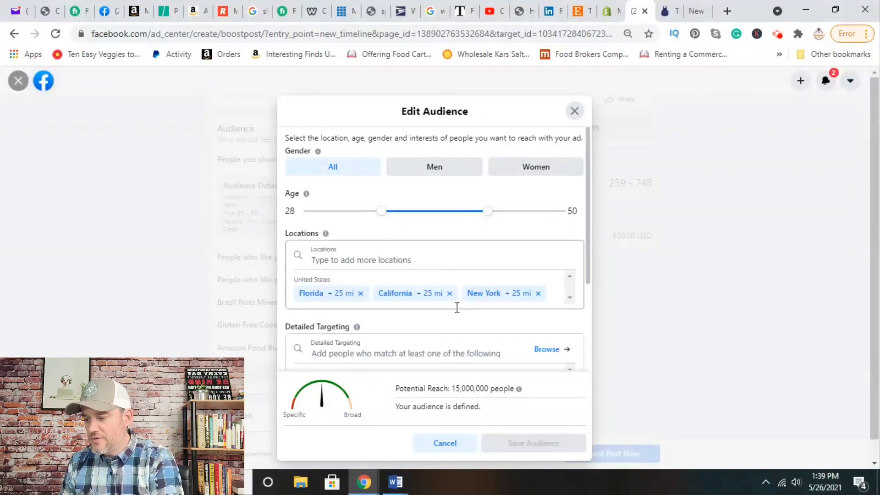
pyautogui.moveTo(589, 265); pyautogui.dragTo(585, 315)
pyautogui.click(362, 328)
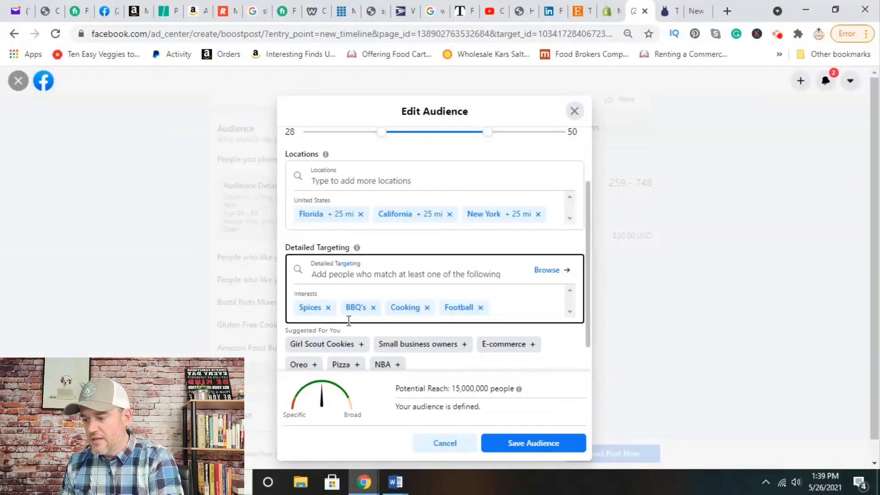
pyautogui.click(329, 307)
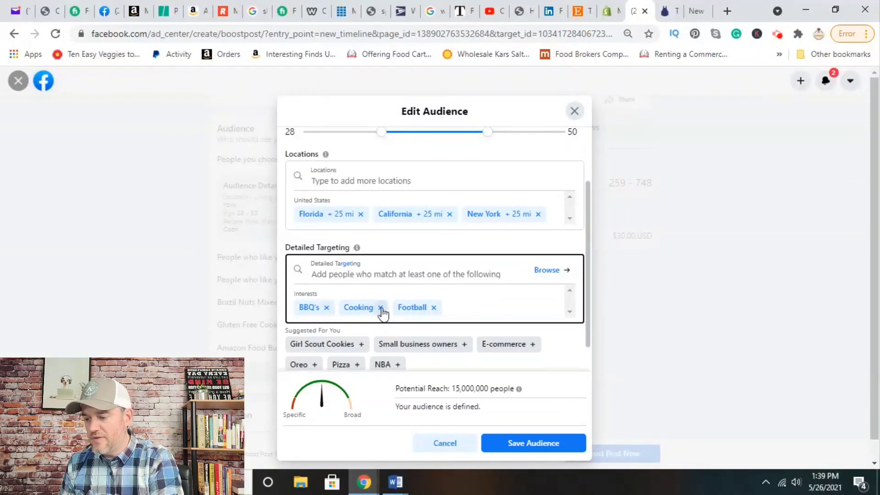
pyautogui.click(380, 307)
pyautogui.click(326, 307)
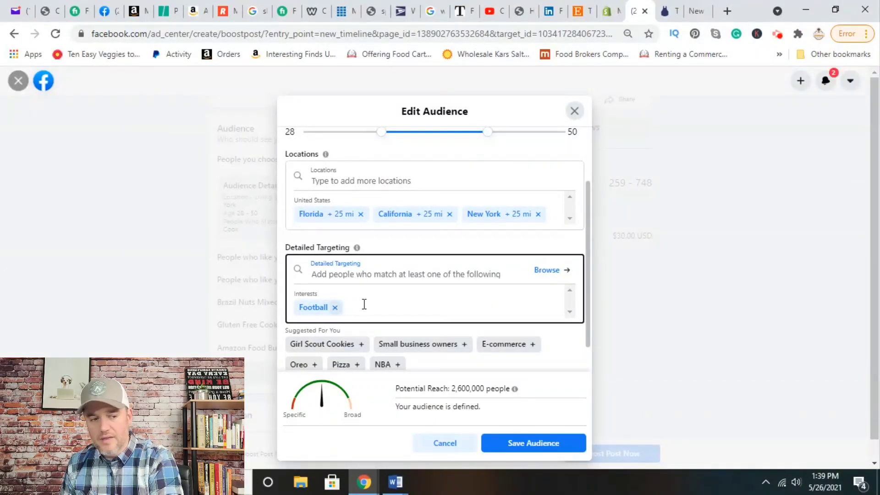
pyautogui.click(336, 309)
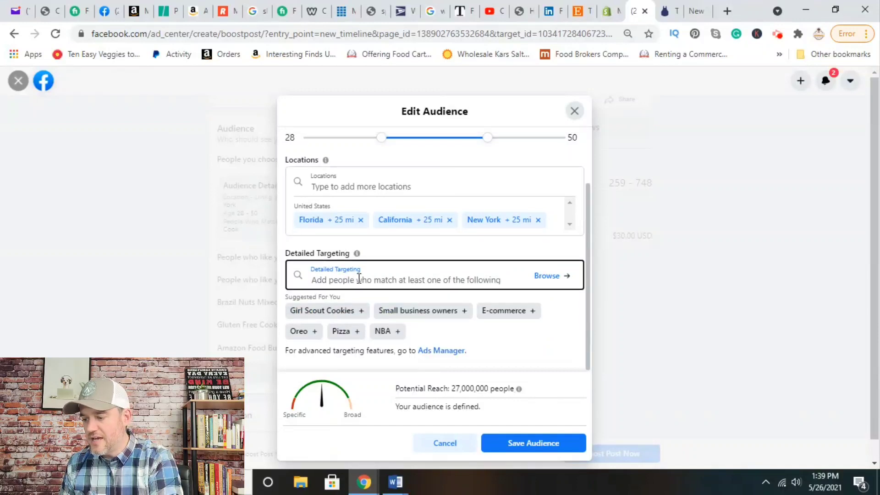
pyautogui.write('low carb')
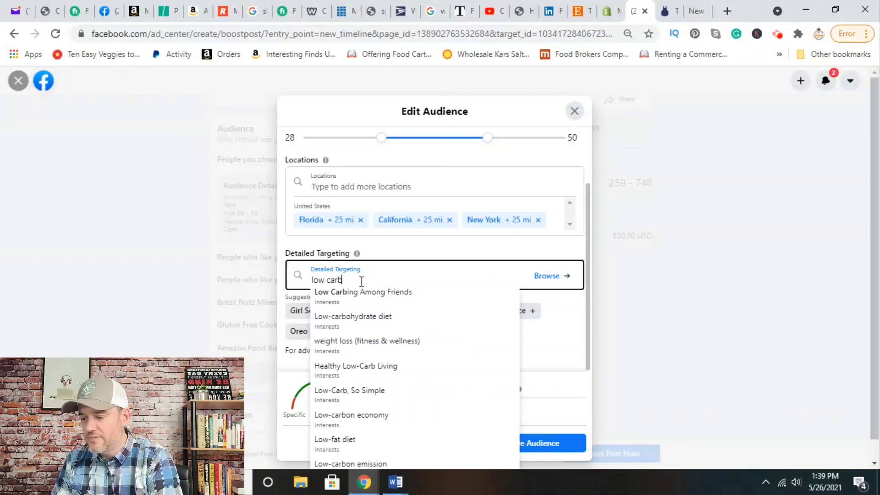
pyautogui.click(383, 321)
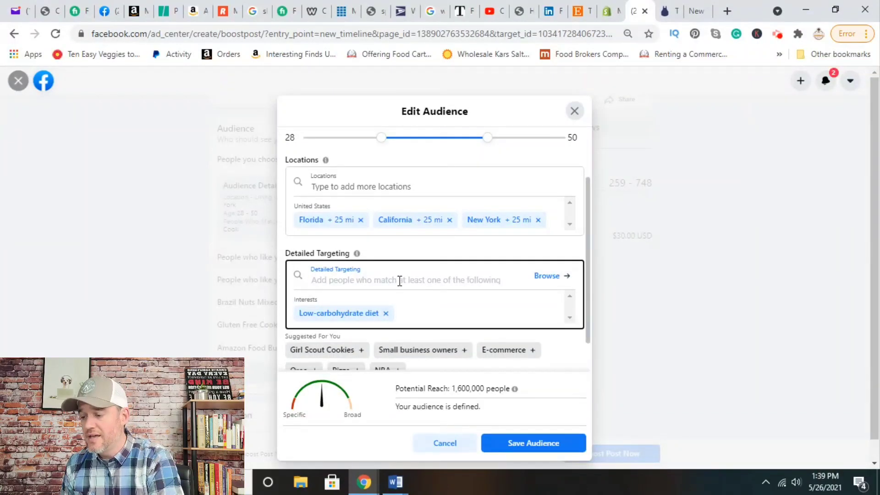
pyautogui.write('low sugar')
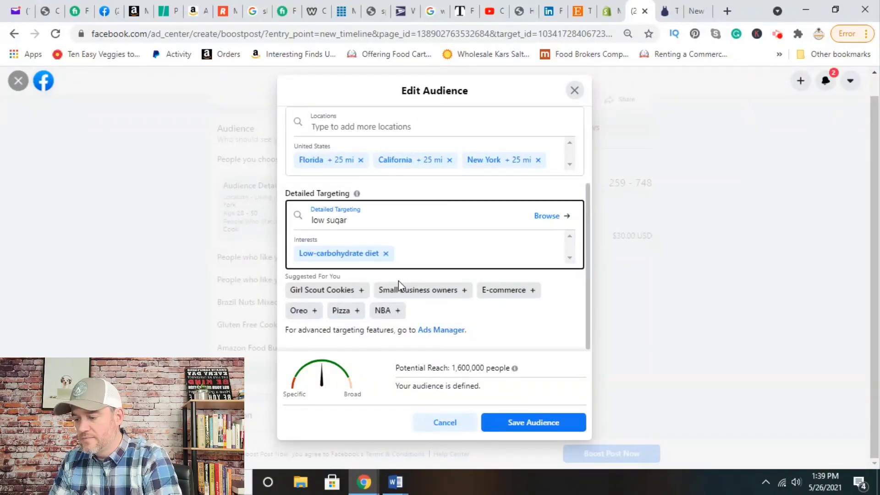
pyautogui.press('BackSpace')
pyautogui.press('BackSpace')
pyautogui.press('BackSpace')
pyautogui.press('BackSpace')
pyautogui.press('BackSpace')
pyautogui.press('BackSpace')
pyautogui.press('BackSpace')
pyautogui.press('BackSpace')
pyautogui.press('BackSpace')
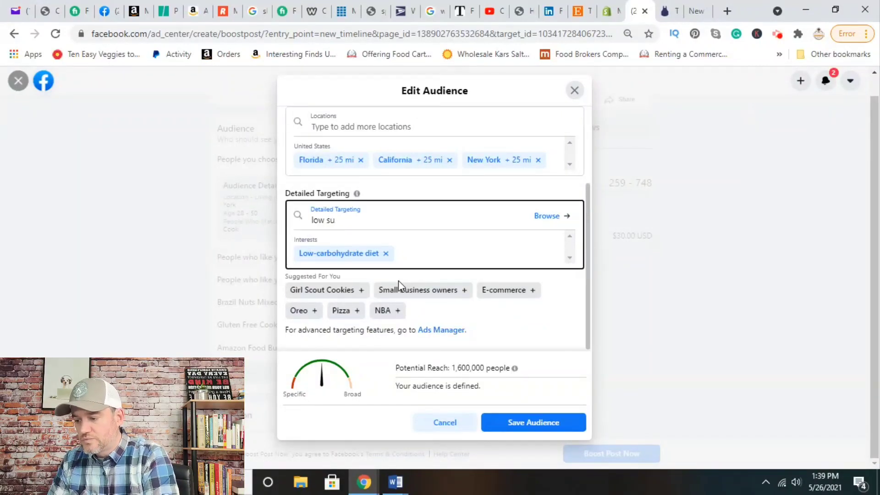
# - Search the detailed targeting for sugar free and add the Sugar Free Kids interest
pyautogui.write('suagr free')
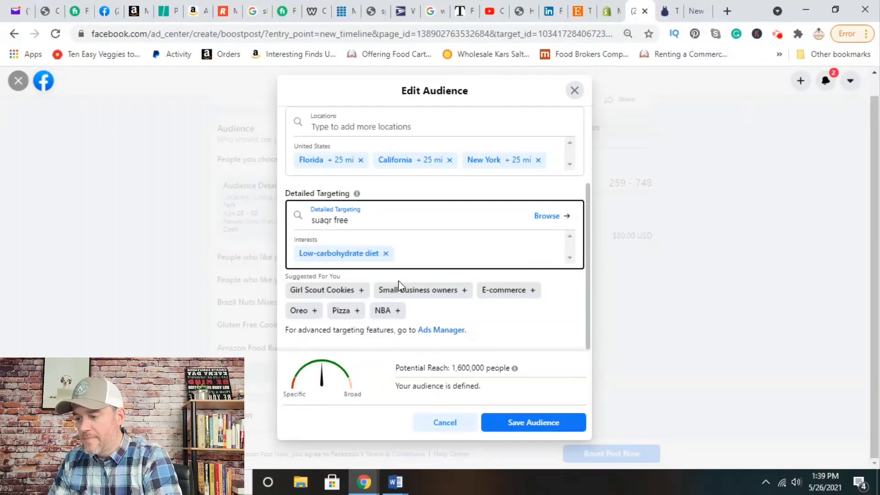
pyautogui.press('BackSpace')
pyautogui.press('BackSpace')
pyautogui.press('BackSpace')
pyautogui.press('BackSpace')
pyautogui.press('BackSpace')
pyautogui.press('BackSpace')
pyautogui.press('BackSpace')
pyautogui.press('BackSpace')
pyautogui.write('gar free')
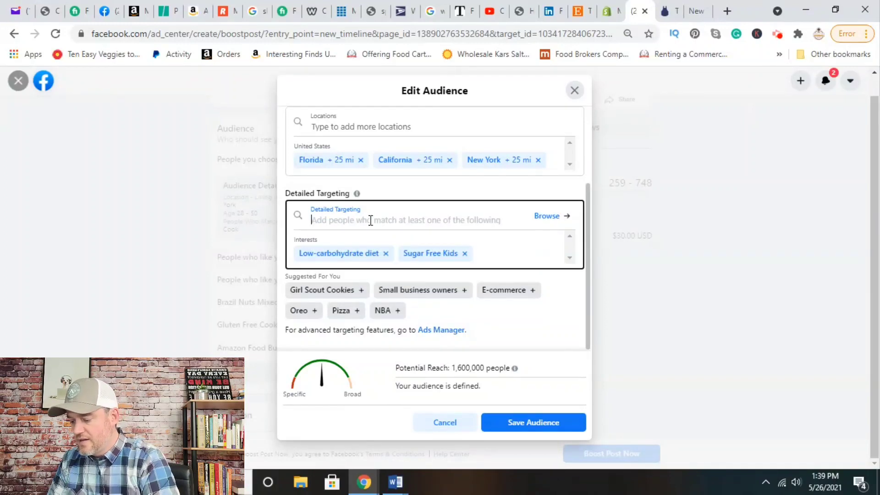
# - Search the detailed targeting for meal interests and add Meal preparation
pyautogui.write('meal delive')
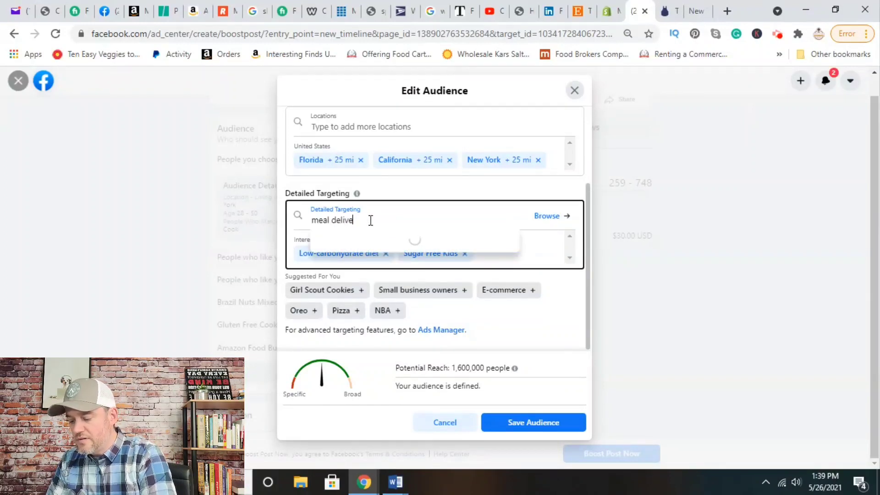
pyautogui.write('ry')
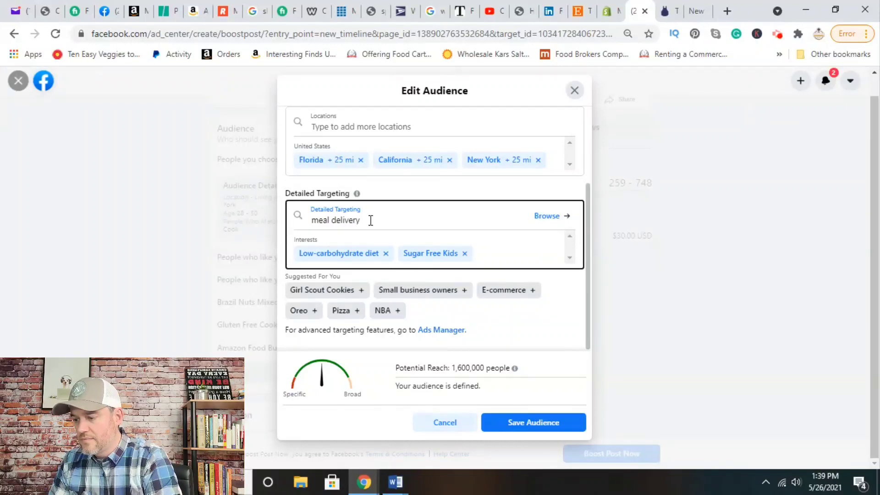
pyautogui.press('BackSpace')
pyautogui.press('BackSpace')
pyautogui.press('BackSpace')
pyautogui.press('BackSpace')
pyautogui.press('BackSpace')
pyautogui.press('BackSpace')
pyautogui.press('BackSpace')
pyautogui.press('BackSpace')
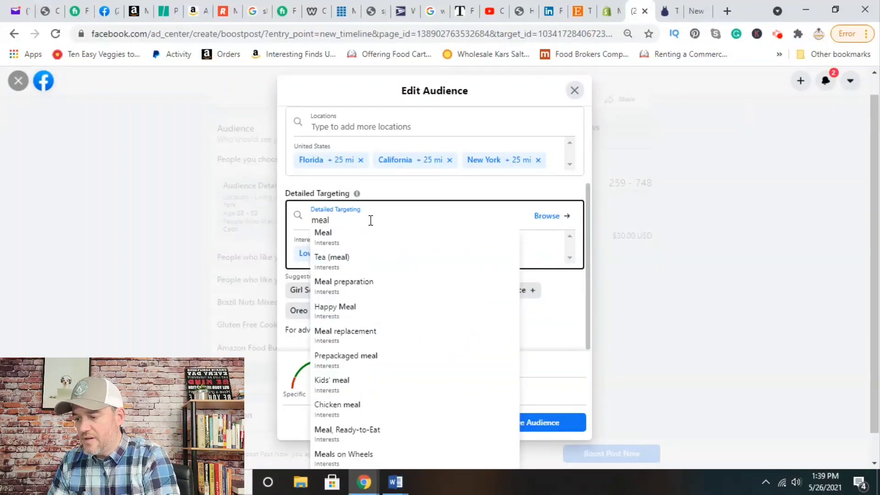
pyautogui.click(348, 285)
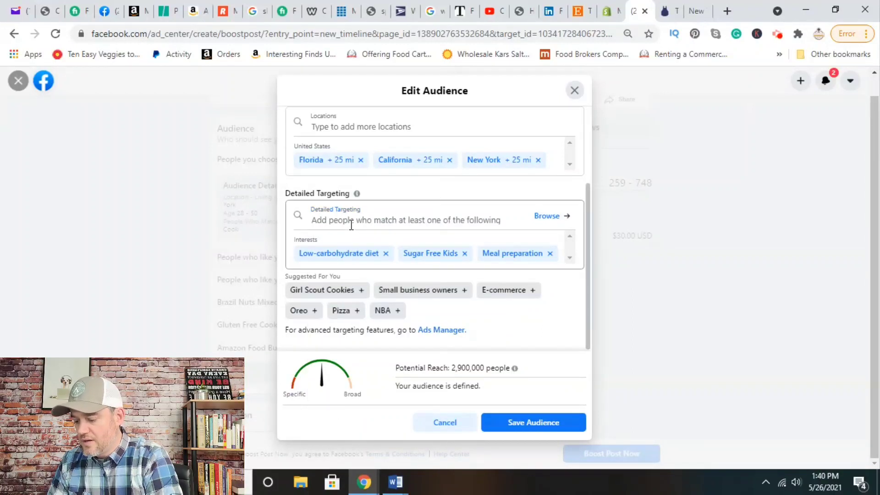
# - Add the Meal, Ready-to-Eat interest to the audience and check the potential reach
pyautogui.write('meal')
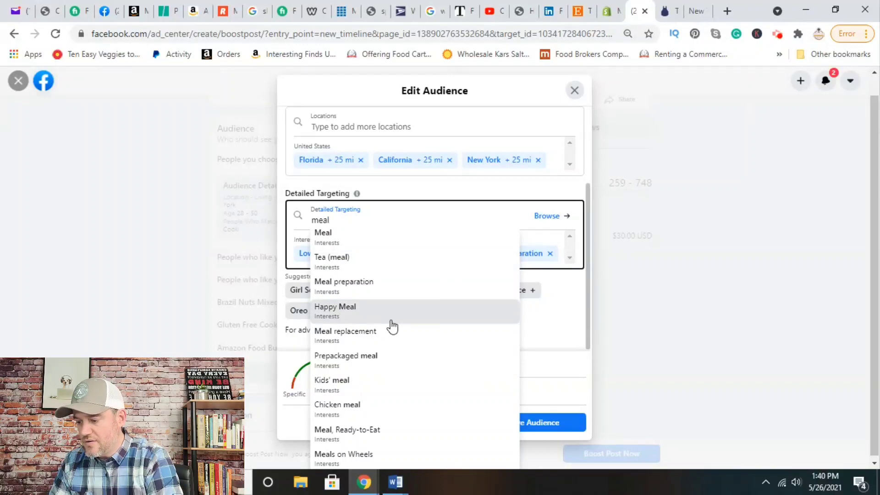
pyautogui.click(382, 433)
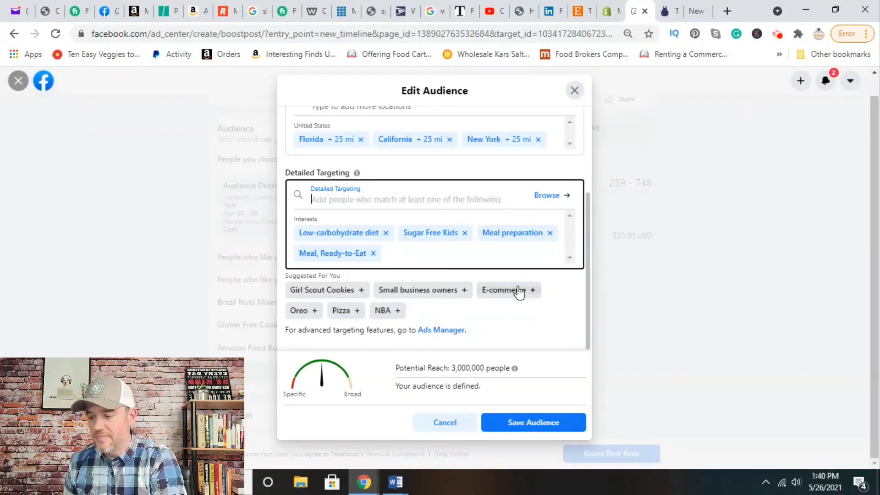
pyautogui.moveTo(451, 367); pyautogui.dragTo(485, 364)
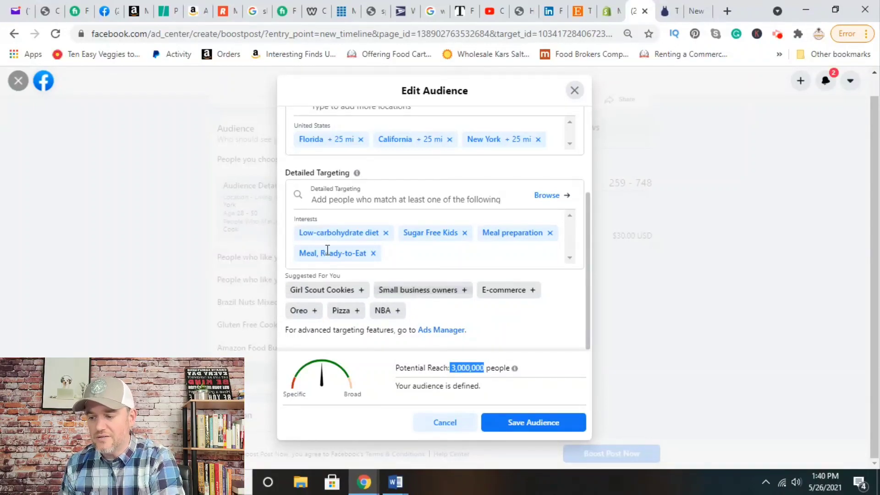
# - Search for prepared meal, add the Prepackaged meal interest and save the audience
pyautogui.click(420, 198)
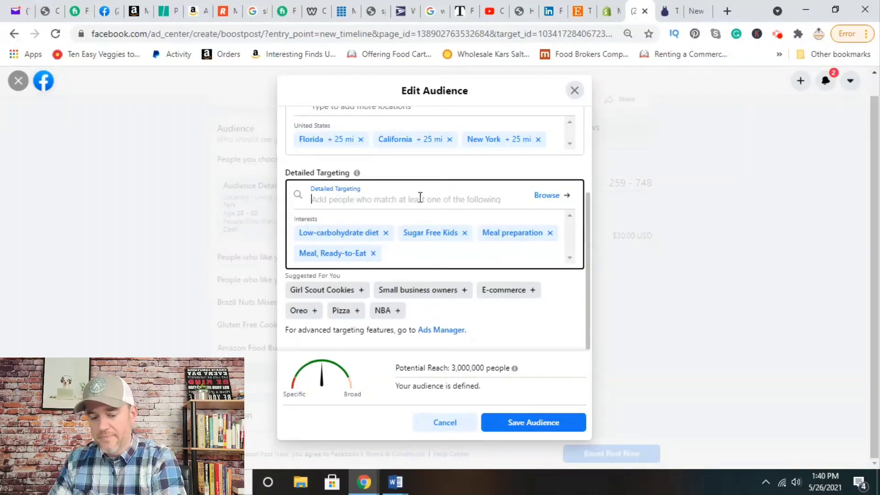
pyautogui.write('p')
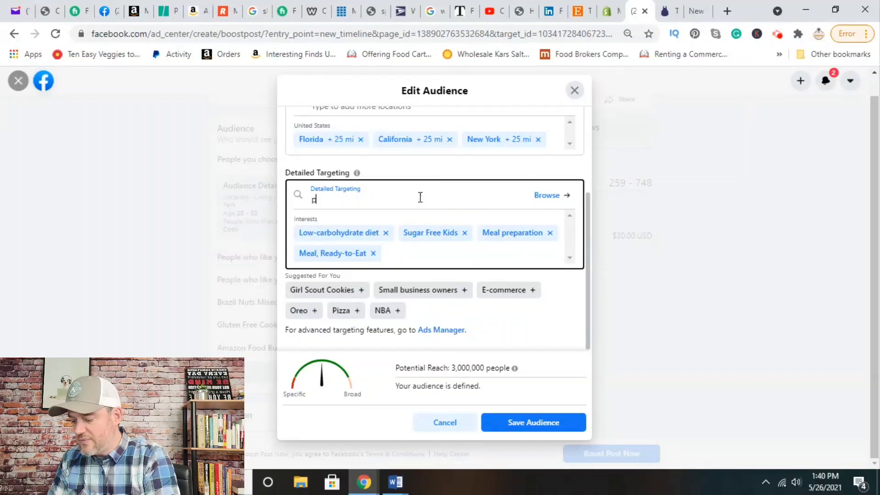
pyautogui.write('repared meal')
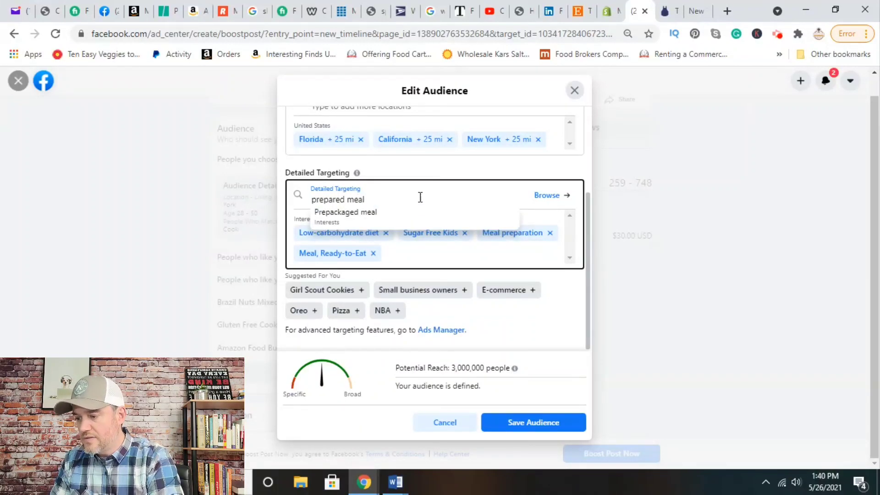
pyautogui.click(366, 220)
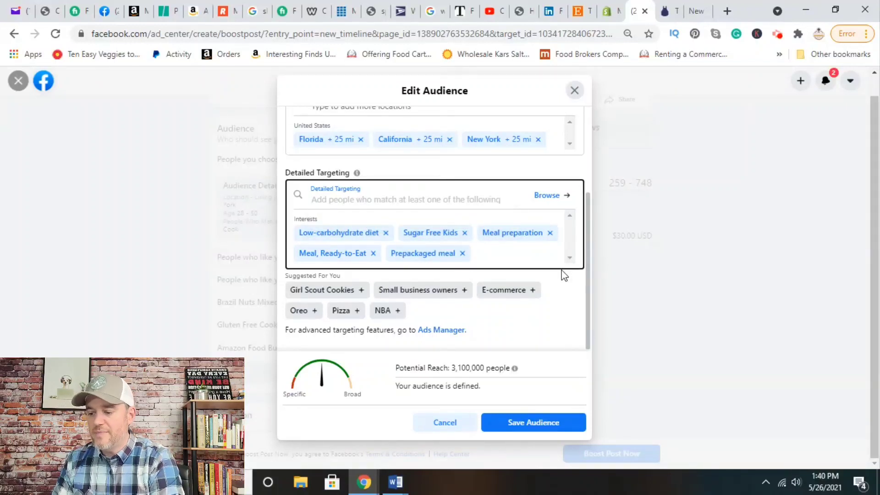
pyautogui.click(562, 422)
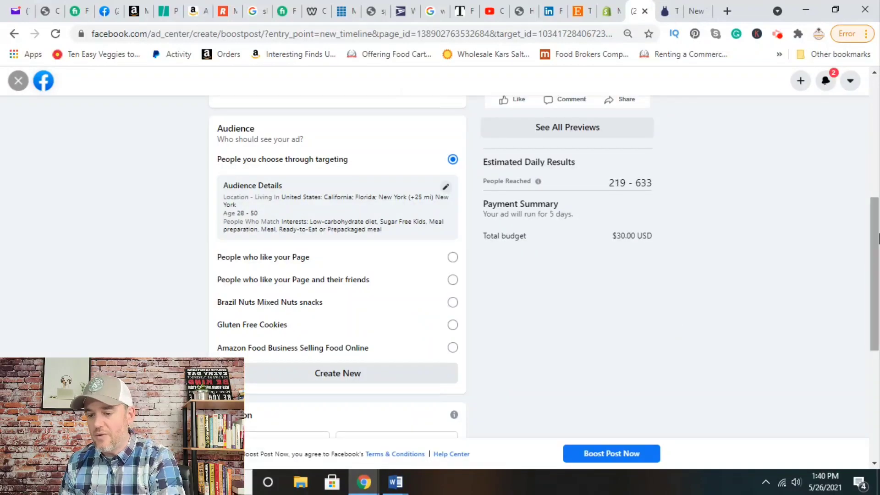
# - Set the boost's total budget to $20.00 and check the estimated number of people reached per day
pyautogui.moveTo(876, 239); pyautogui.dragTo(879, 329)
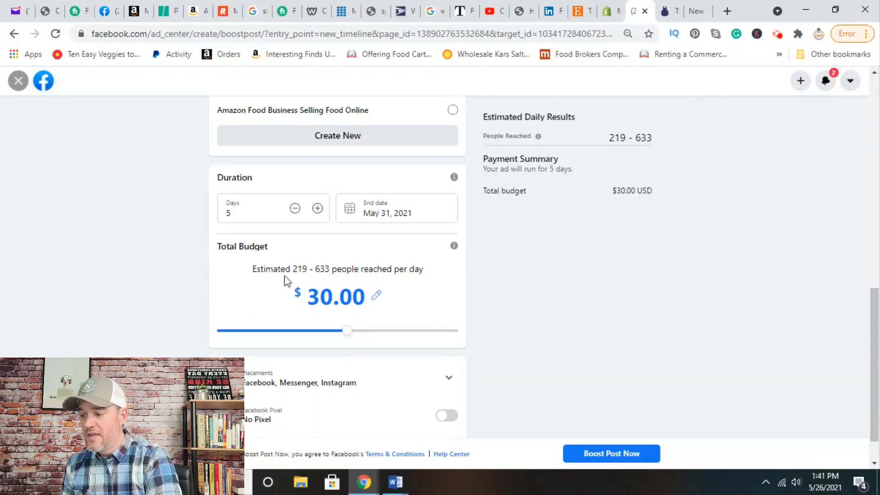
pyautogui.moveTo(349, 336); pyautogui.dragTo(327, 336)
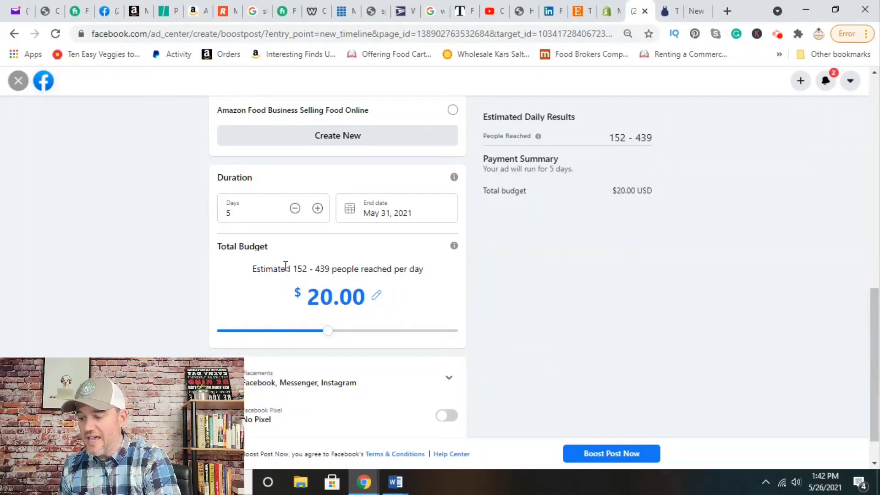
pyautogui.moveTo(284, 269); pyautogui.dragTo(362, 265)
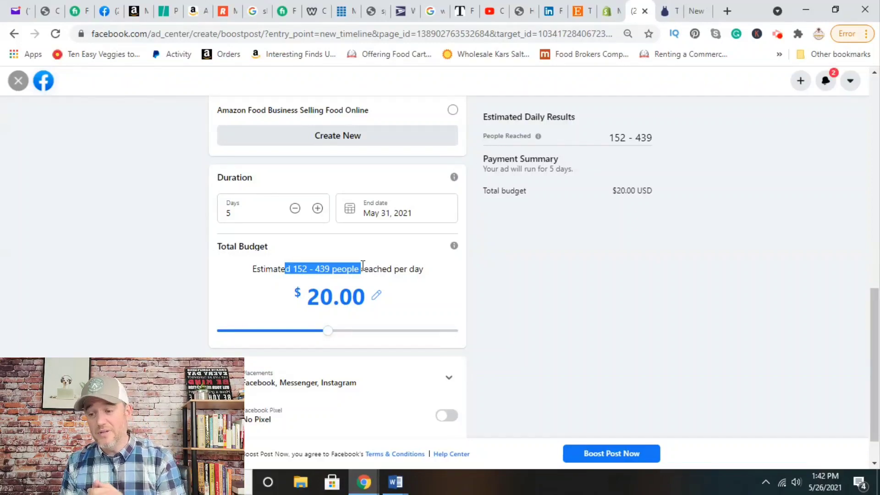
pyautogui.click(296, 269)
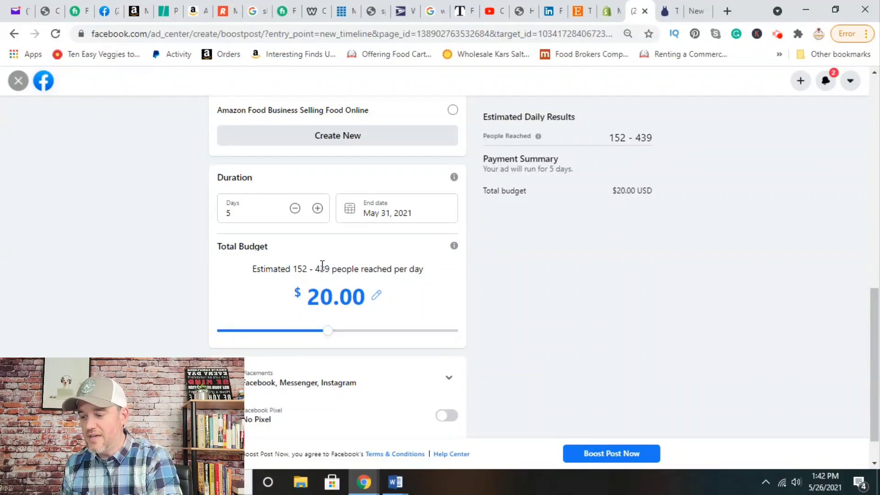
pyautogui.moveTo(290, 269); pyautogui.dragTo(397, 265)
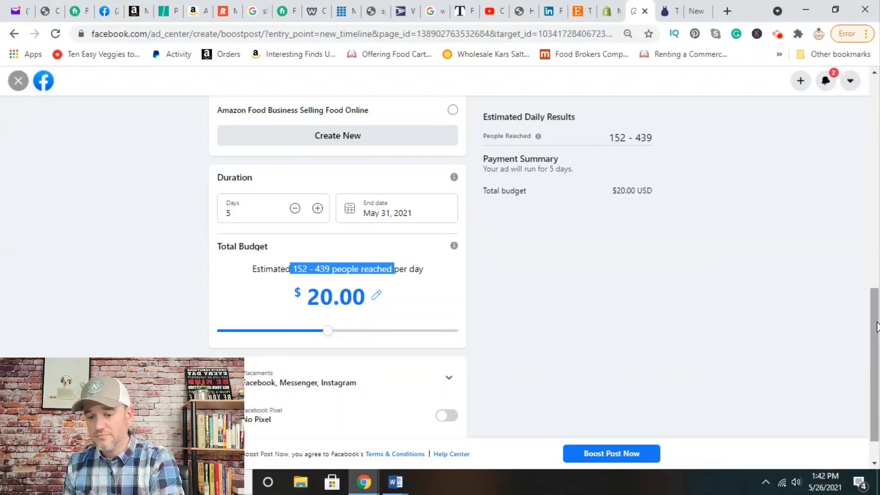
# - Compare the estimated daily reach with the Messenger placement excluded and included, leaving Messenger selected
pyautogui.moveTo(875, 326); pyautogui.dragTo(877, 344)
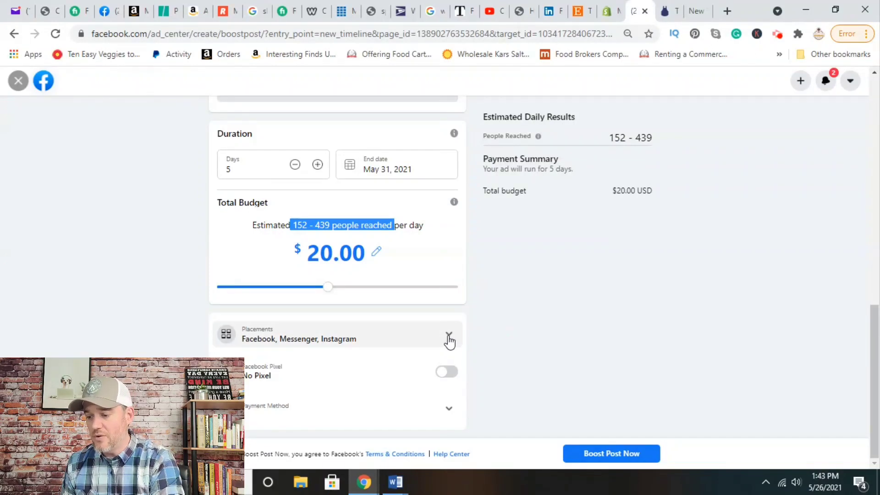
pyautogui.click(449, 339)
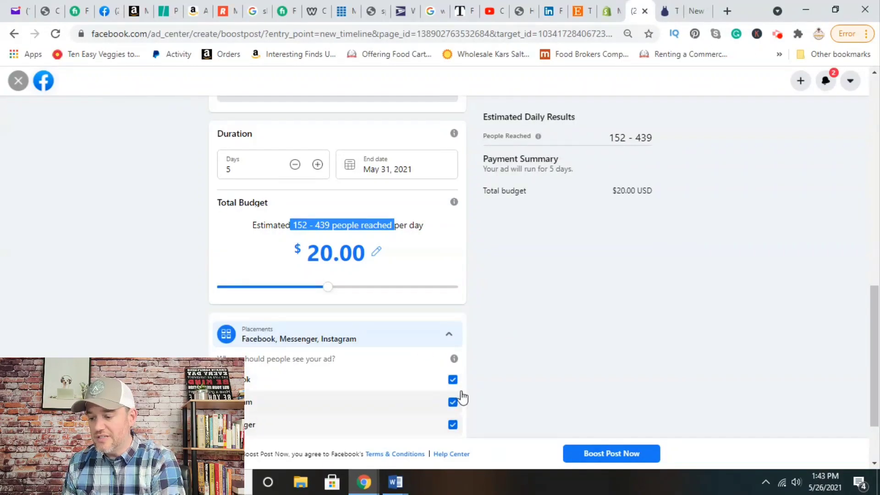
pyautogui.click(454, 427)
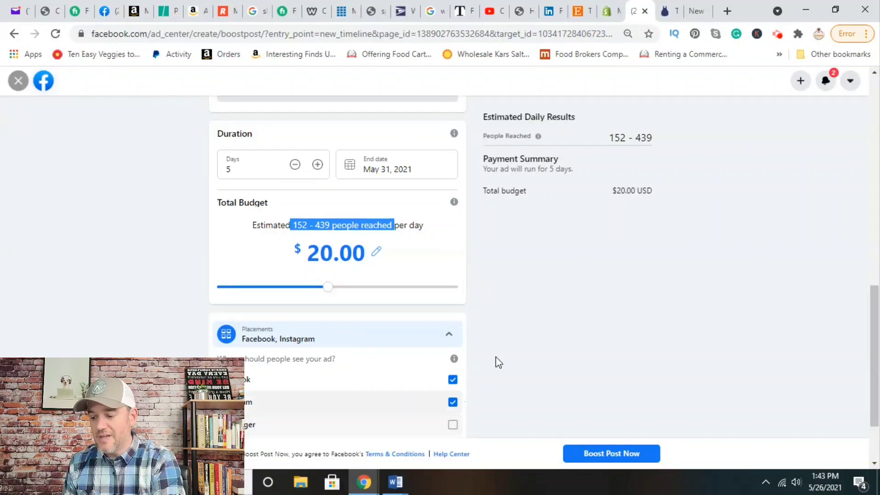
pyautogui.click(453, 425)
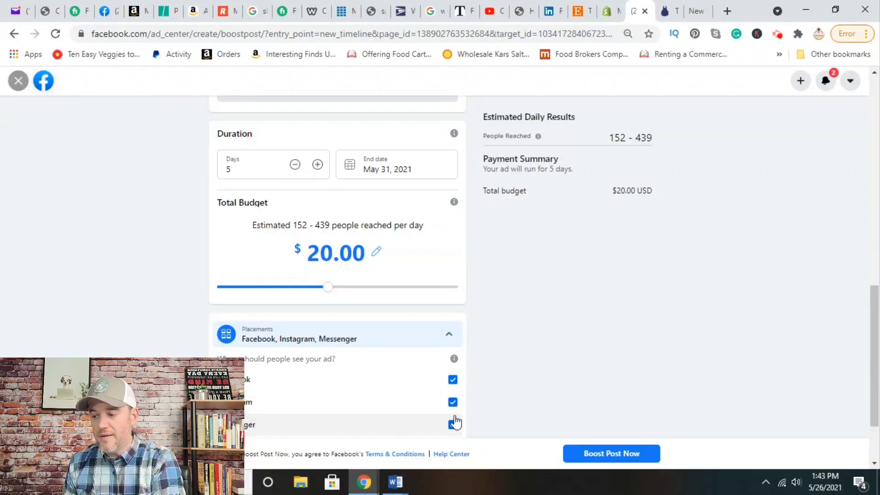
pyautogui.click(453, 425)
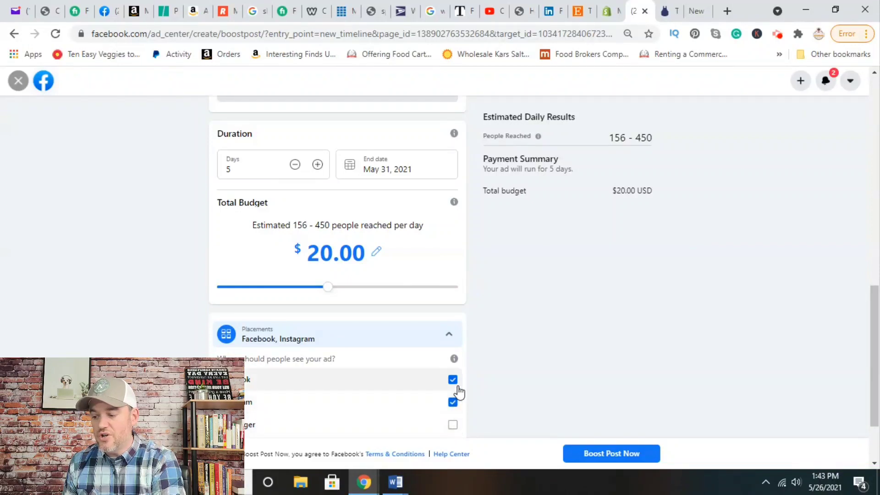
pyautogui.moveTo(316, 222); pyautogui.dragTo(356, 222)
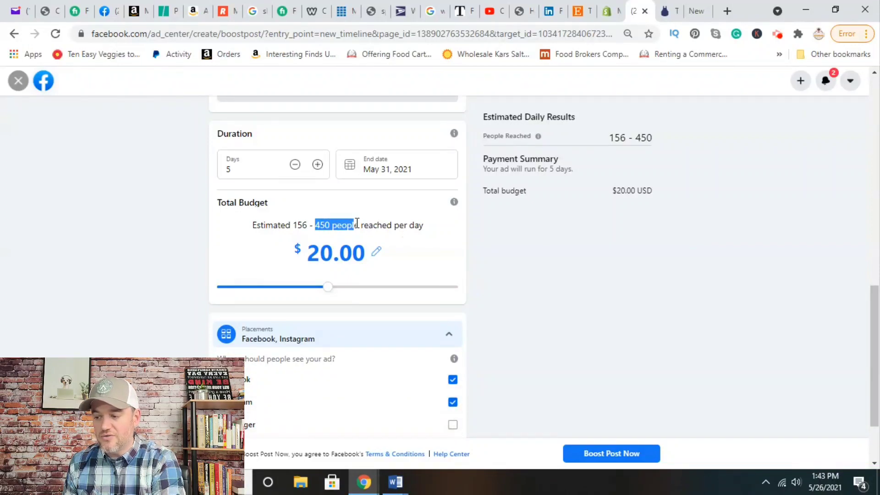
pyautogui.click(453, 425)
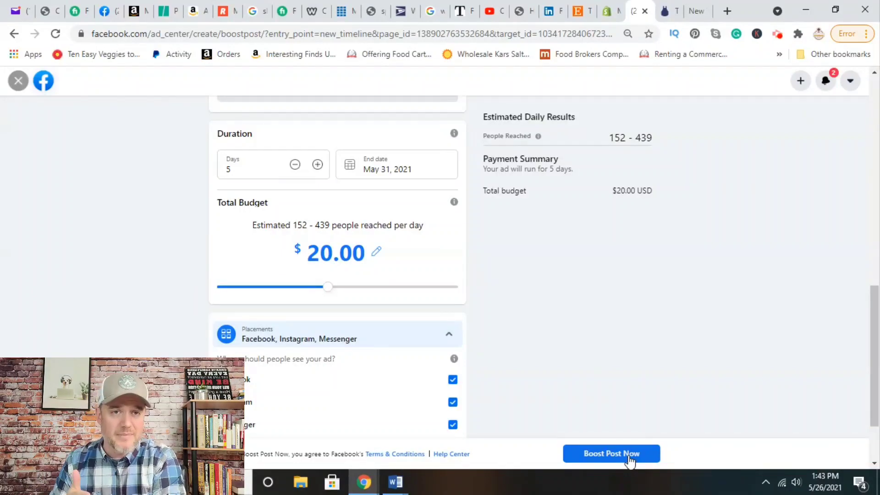
pyautogui.moveTo(877, 308); pyautogui.dragTo(874, 143)
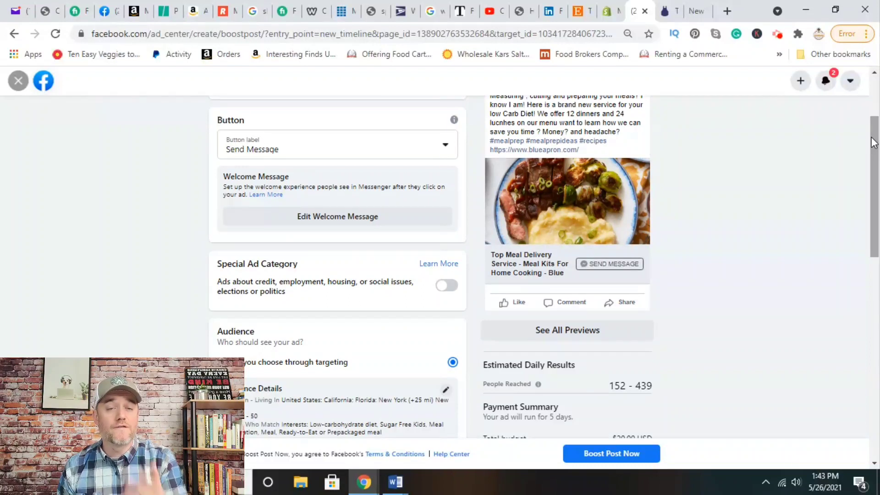